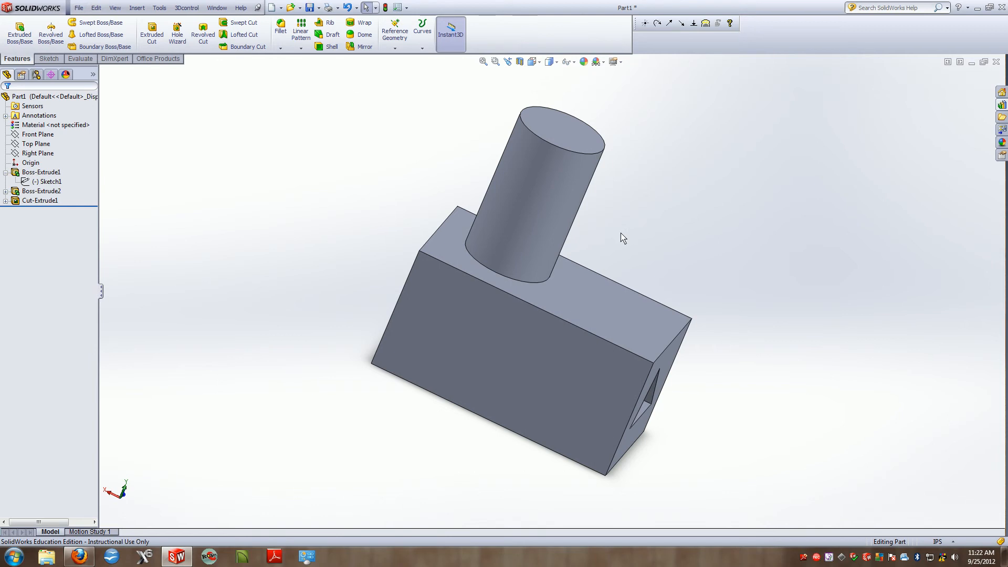
# Close the existing part without saving its changes and create a new part document
pyautogui.moveTo(681, 230); pyautogui.dragTo(550, 197, button='middle')
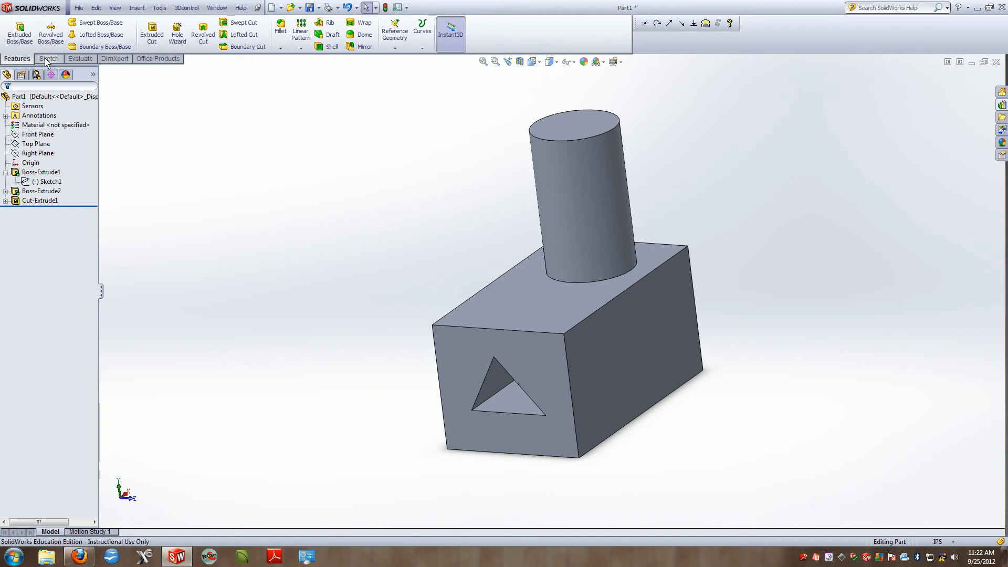
pyautogui.click(996, 62)
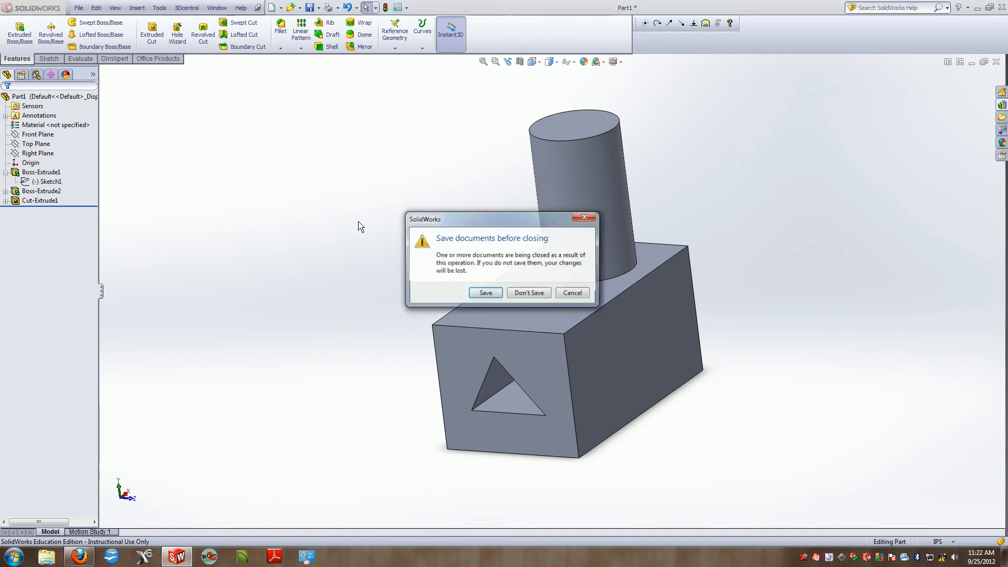
pyautogui.click(530, 292)
pyautogui.click(97, 7)
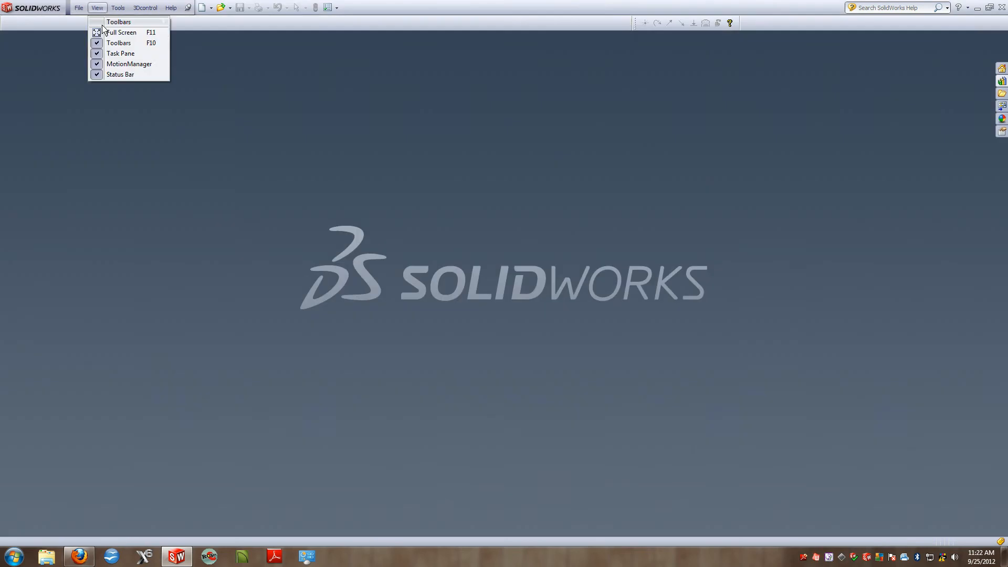
pyautogui.click(92, 19)
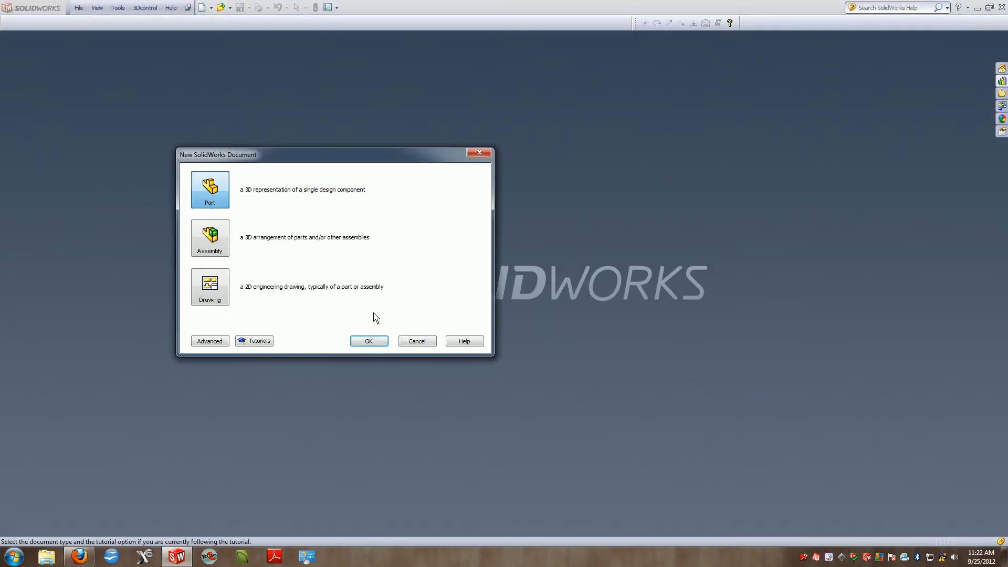
pyautogui.click(381, 344)
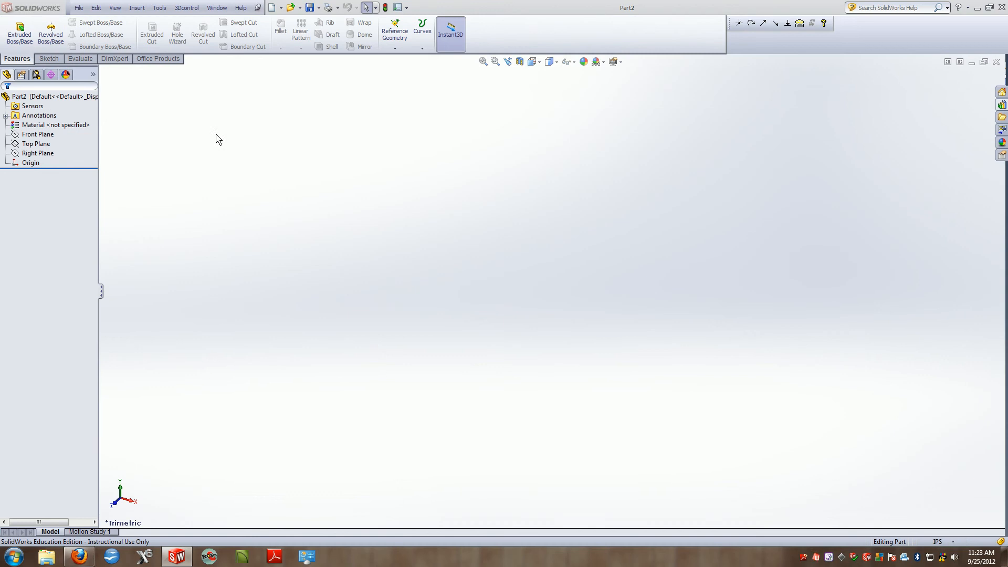
# Sketch a corner rectangle around the origin on the Front Plane, about 7.02 in wide and 3.57 in high
pyautogui.click(41, 144)
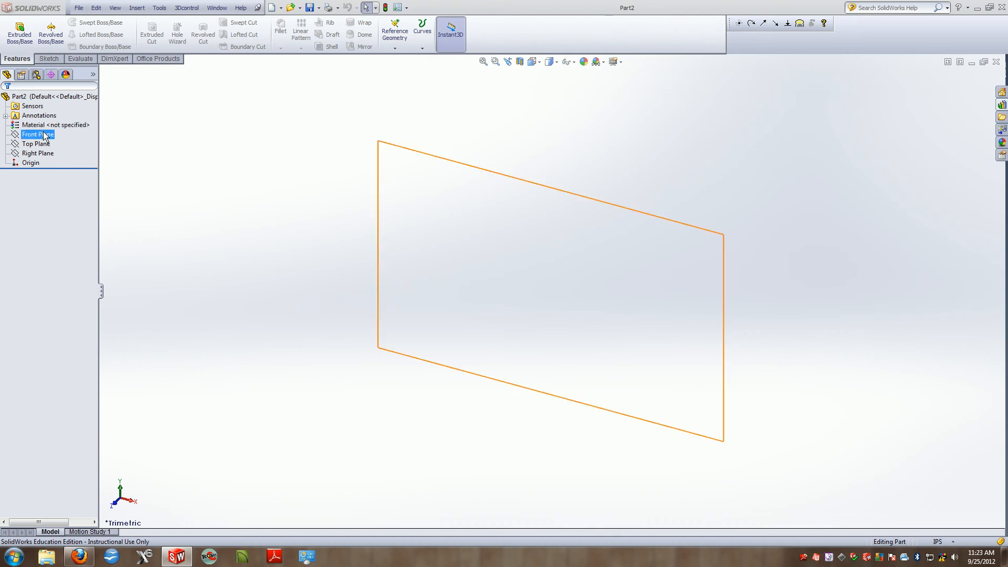
pyautogui.click(38, 134)
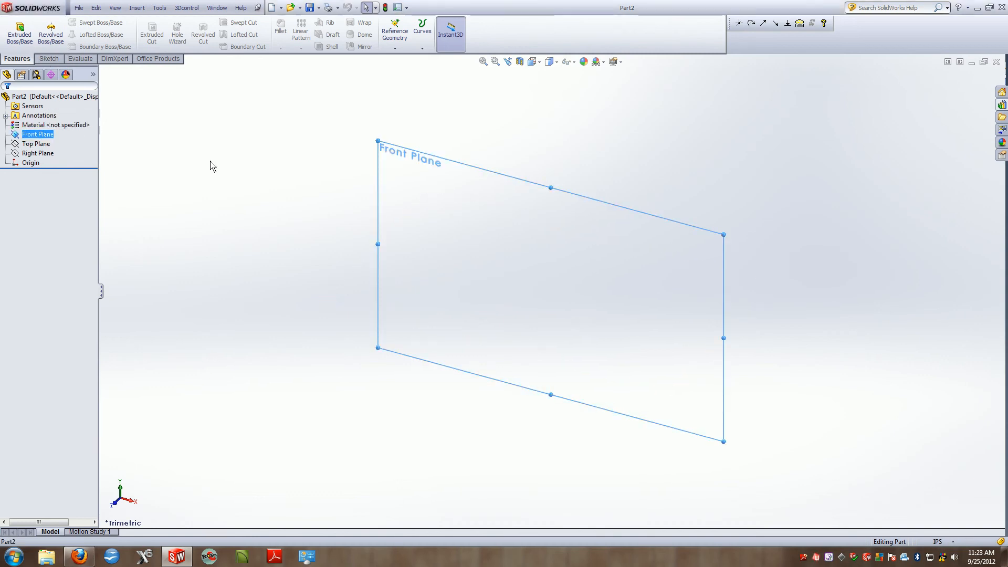
pyautogui.press('space')
pyautogui.click(297, 216)
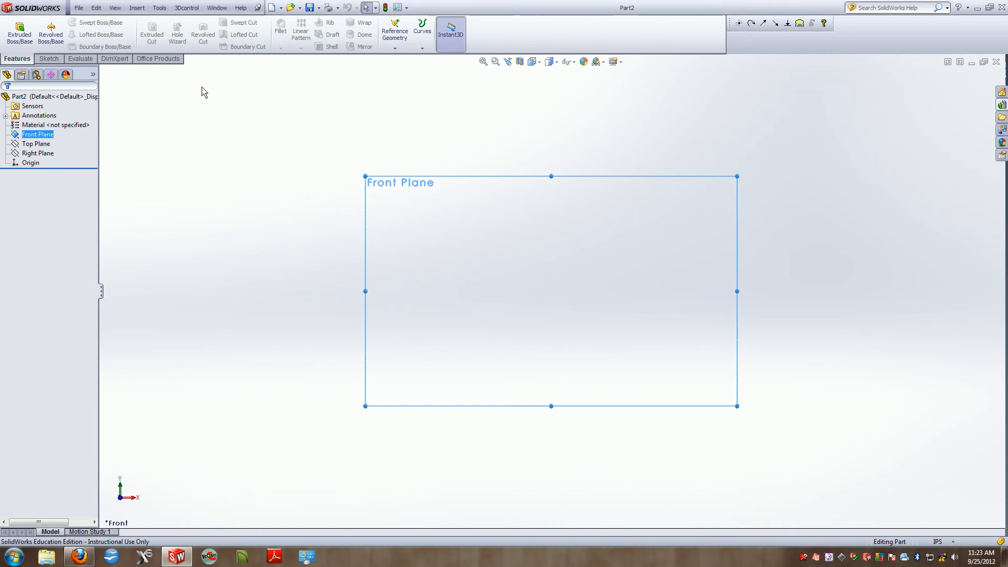
pyautogui.click(49, 59)
pyautogui.click(71, 35)
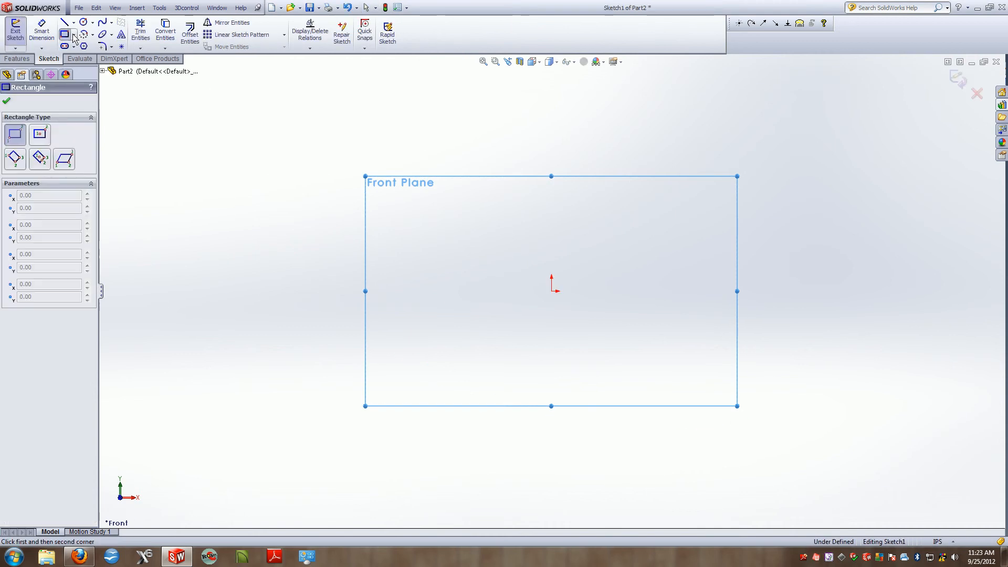
pyautogui.click(397, 210)
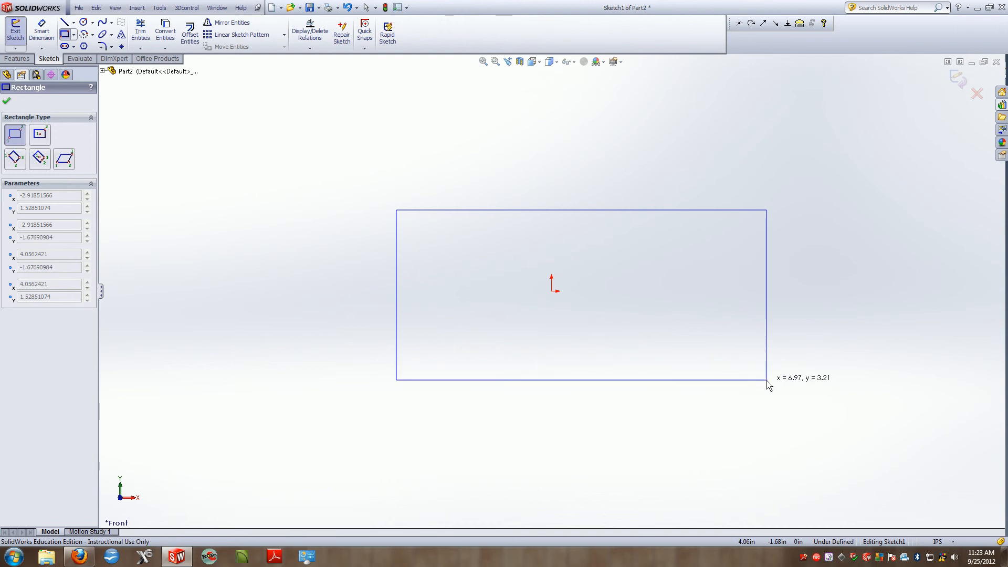
pyautogui.click(769, 400)
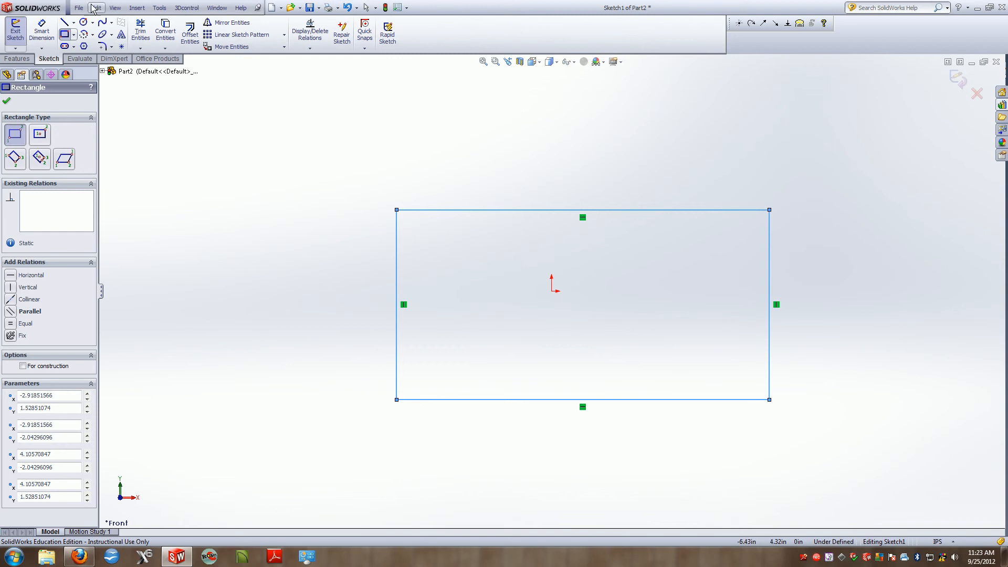
# Dimension the rectangle's width and height to 5 in each and exit the sketch
pyautogui.click(51, 39)
pyautogui.click(538, 210)
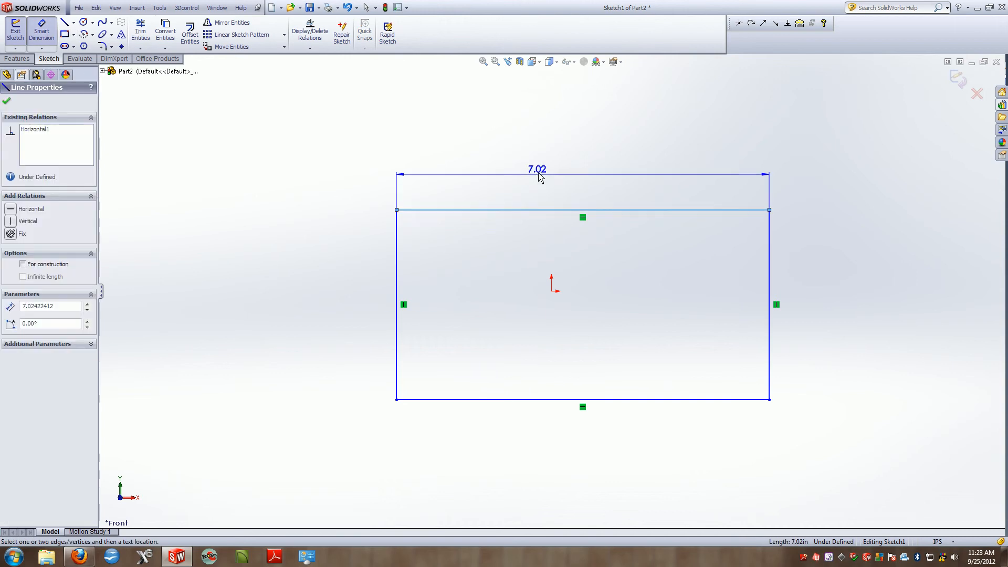
pyautogui.click(548, 169)
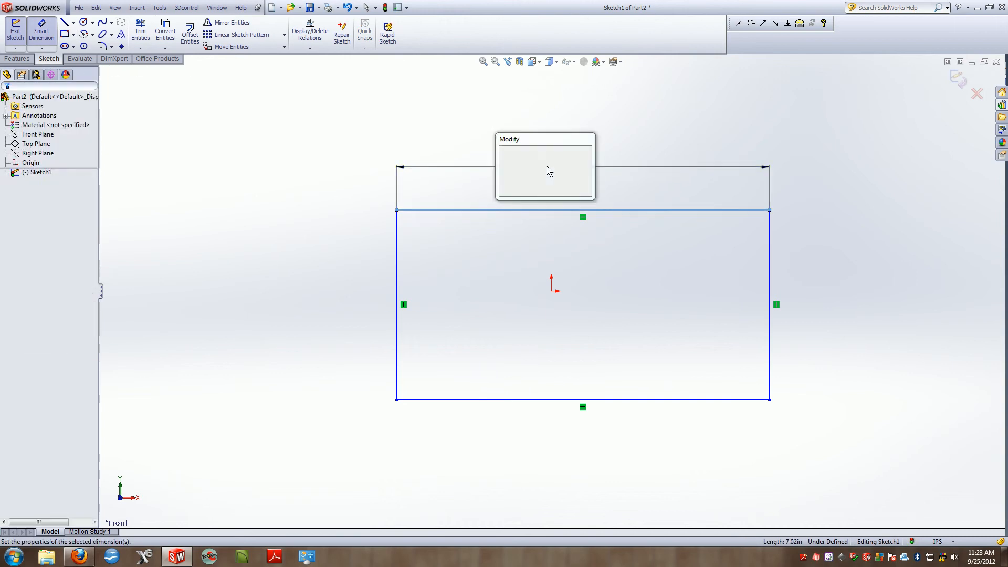
pyautogui.write('5')
pyautogui.click(507, 185)
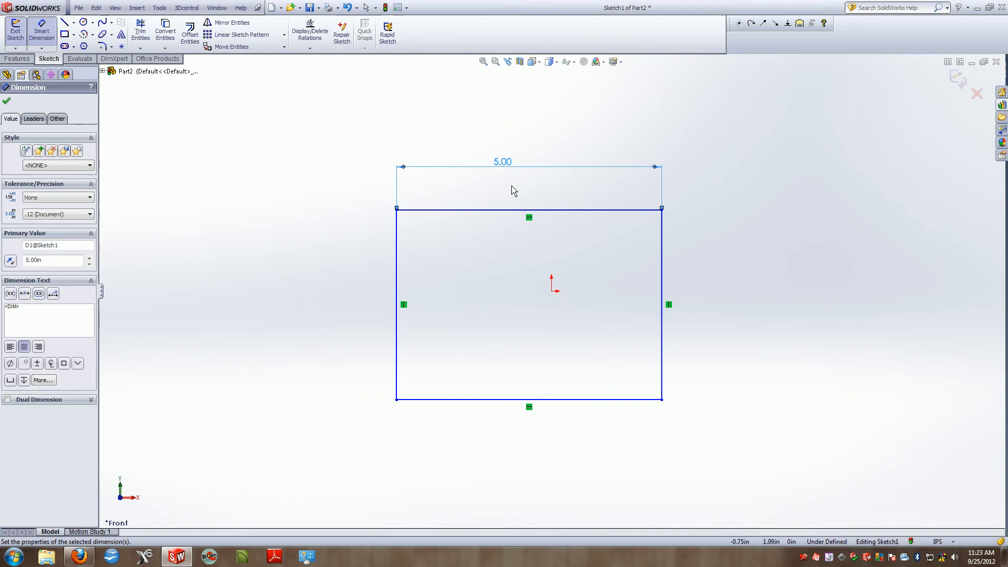
pyautogui.click(399, 278)
pyautogui.click(315, 282)
pyautogui.write('5')
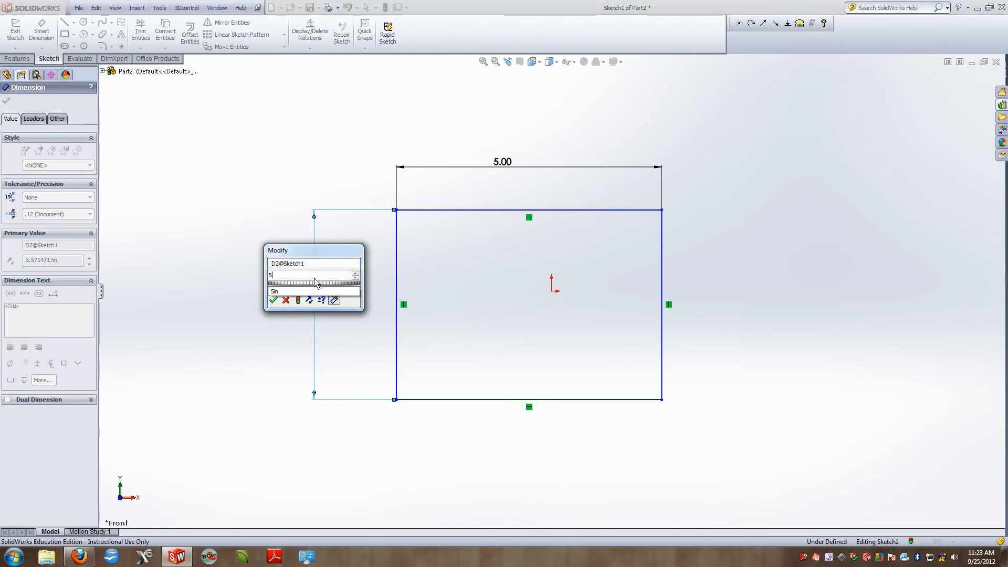
pyautogui.press('Return')
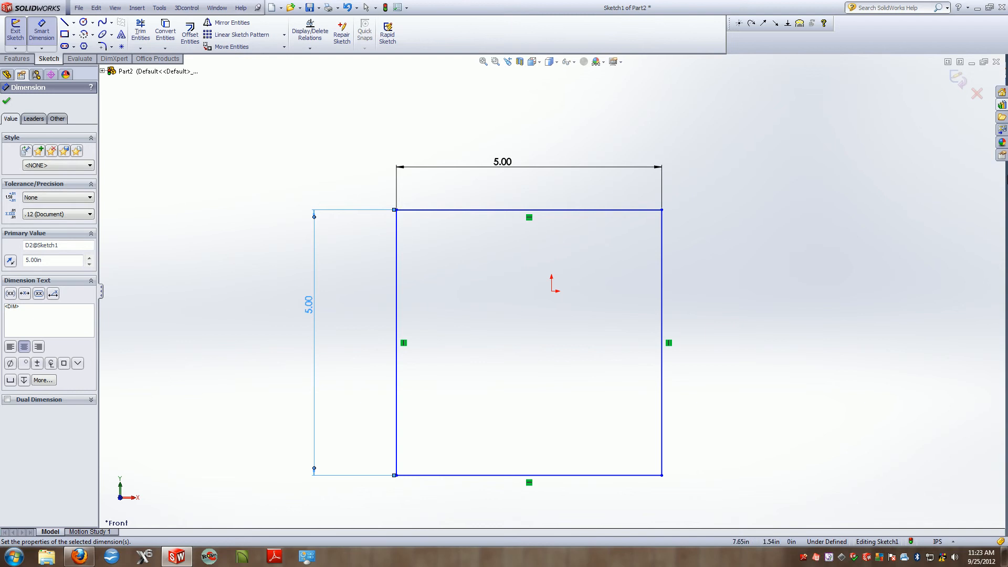
pyautogui.click(957, 80)
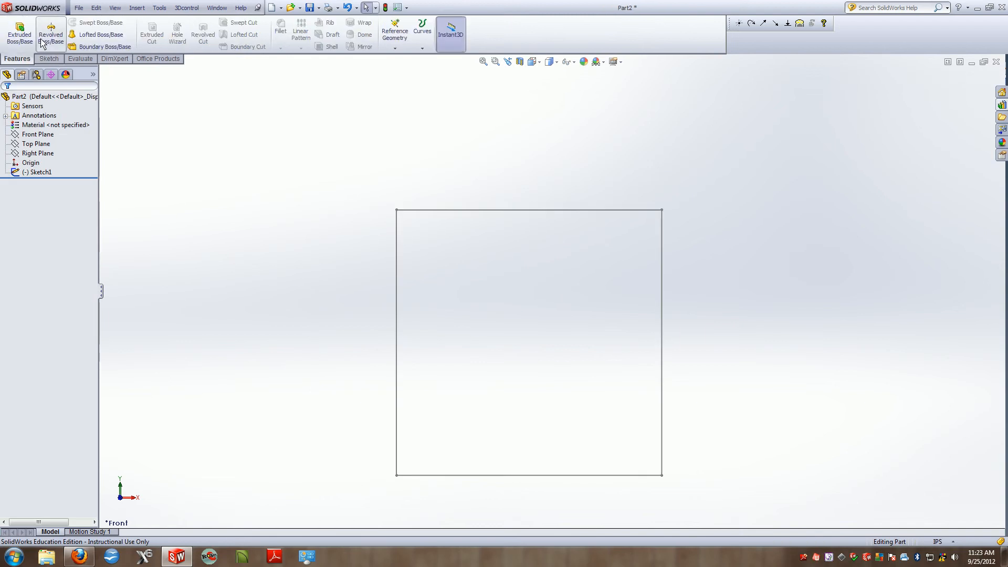
# Extrude the square sketch as a Blind boss with a depth of 5 in
pyautogui.click(42, 42)
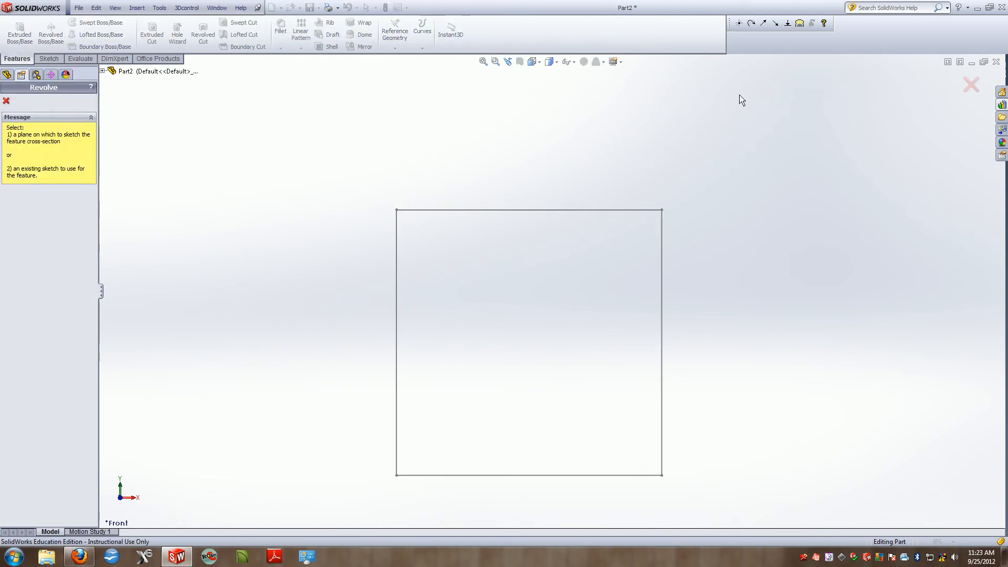
pyautogui.click(971, 84)
pyautogui.click(19, 32)
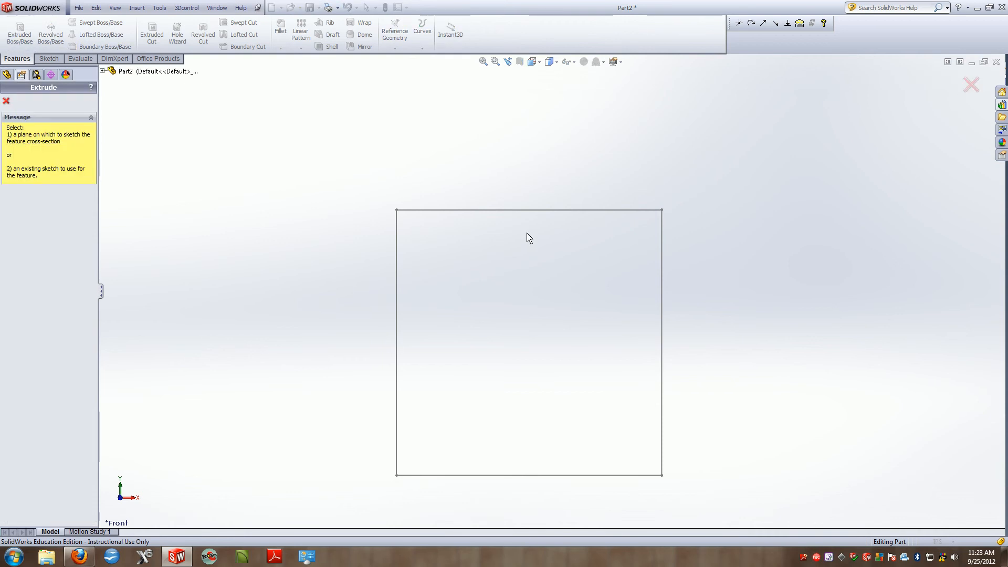
pyautogui.click(471, 212)
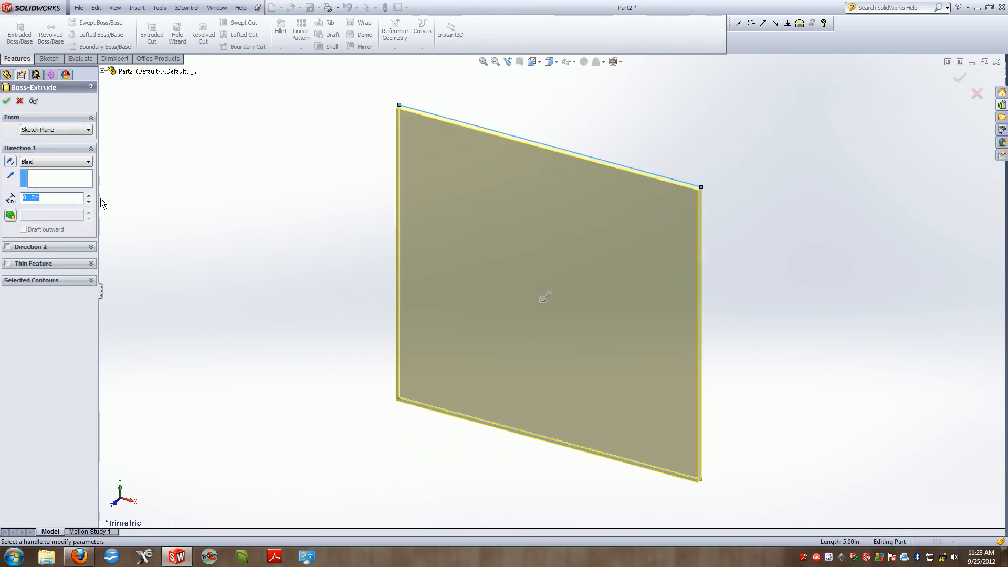
pyautogui.write('5.')
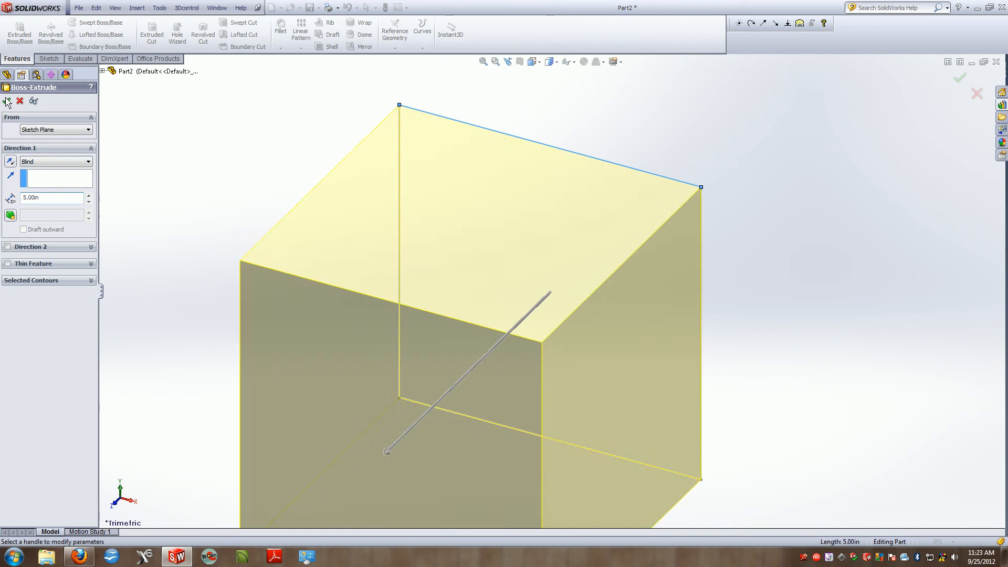
pyautogui.press('Return')
# Sketch a circle of about 1.10 in radius on the cube's top face, off-centre toward its upper-left corner in a Normal To view
pyautogui.scroll(5, 815, 274)
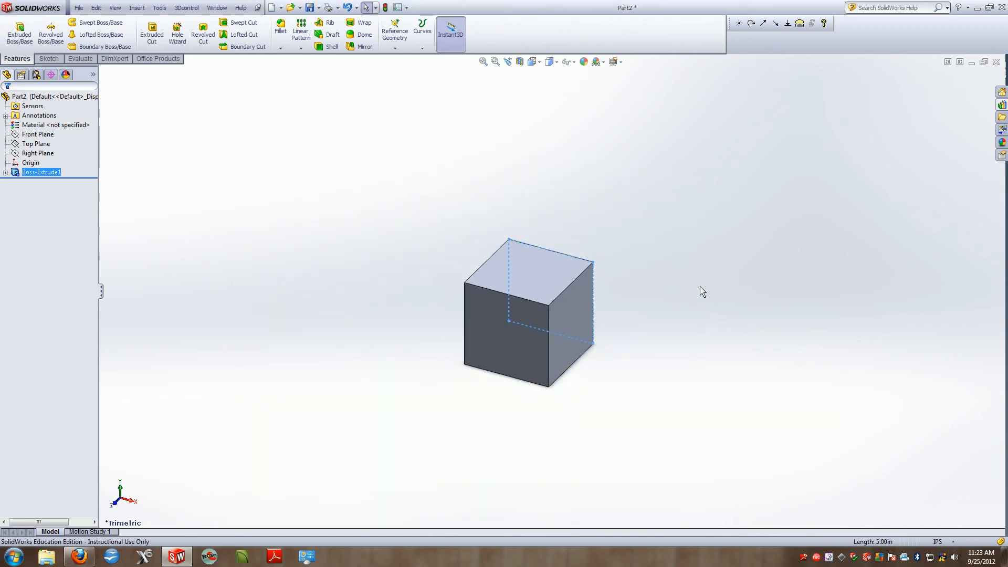
pyautogui.moveTo(700, 291); pyautogui.dragTo(761, 288, button='middle')
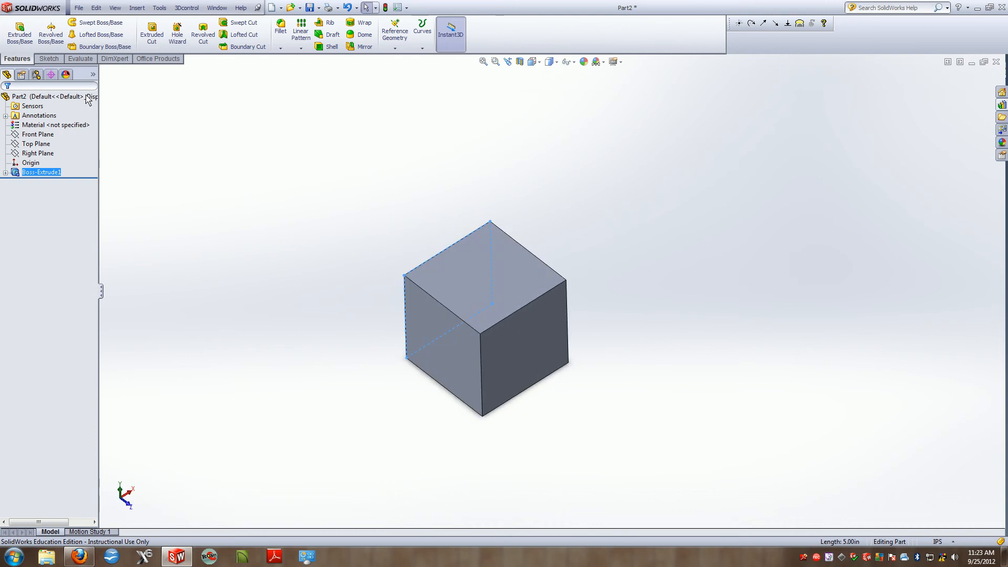
pyautogui.click(506, 282)
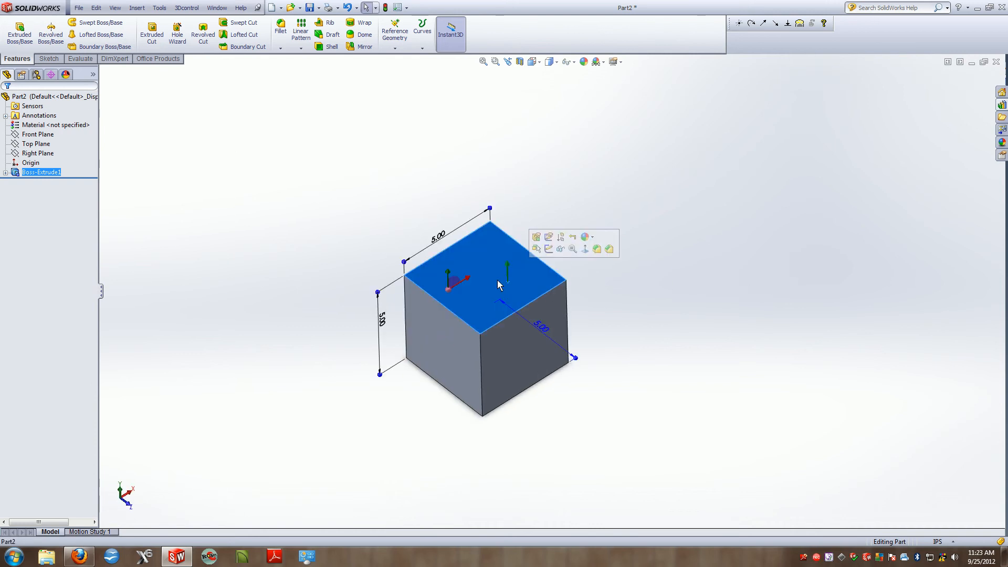
pyautogui.press('space')
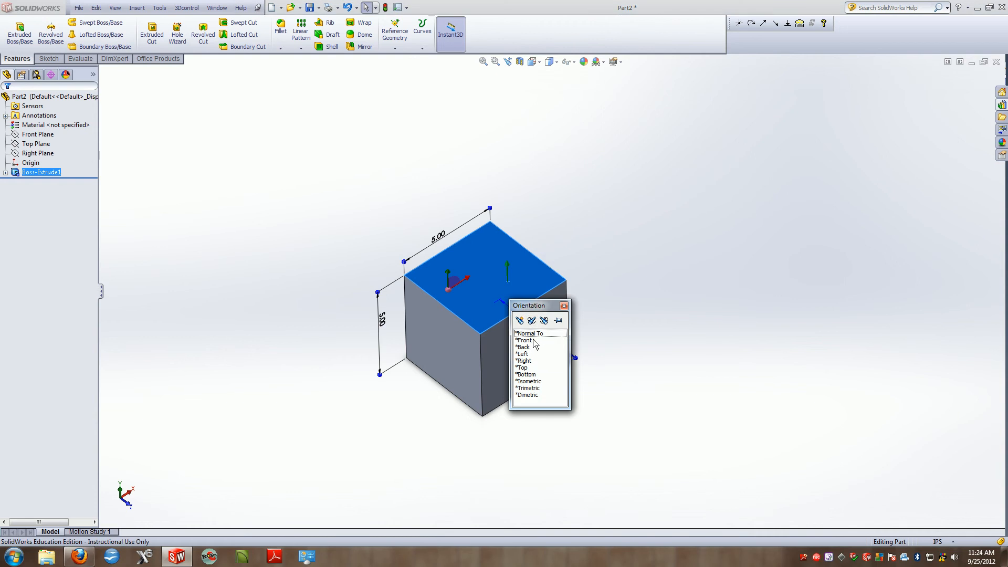
pyautogui.click(529, 333)
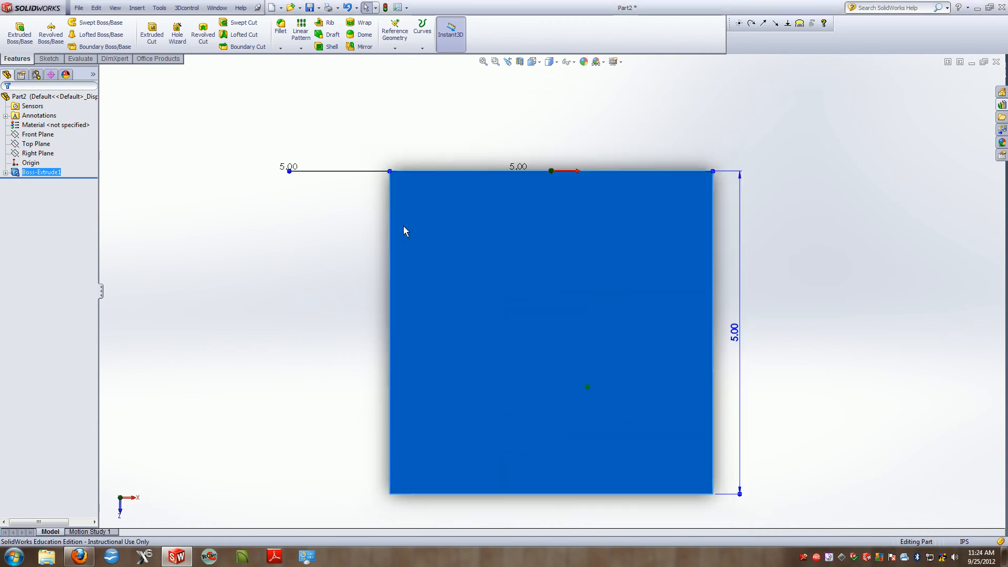
pyautogui.click(50, 58)
pyautogui.click(83, 23)
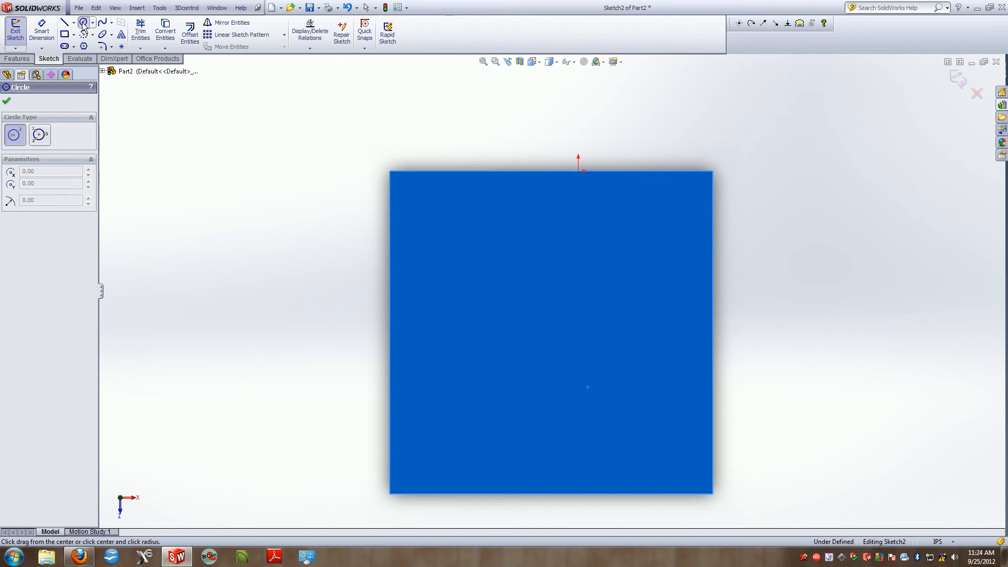
pyautogui.click(474, 271)
pyautogui.click(540, 298)
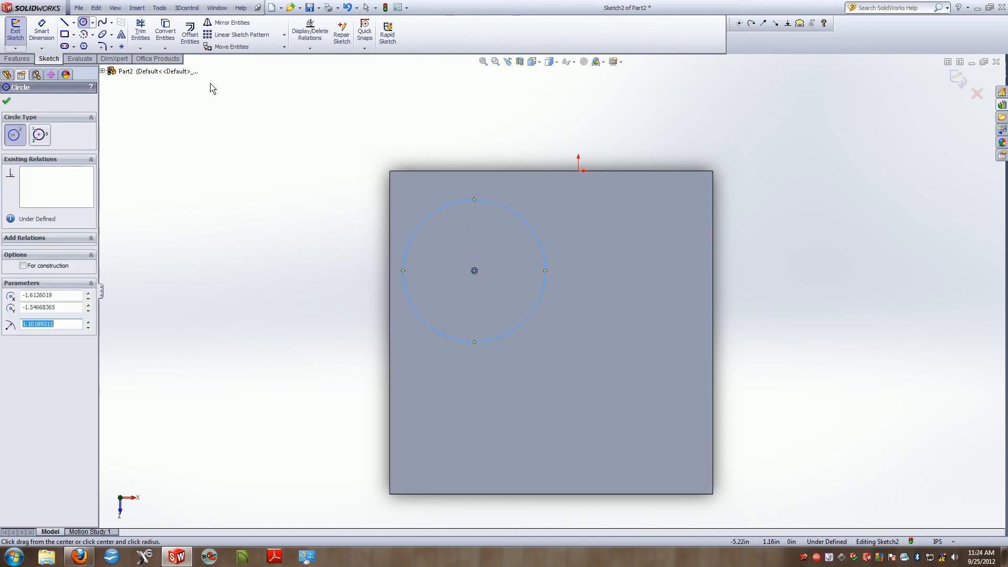
# Dimension the circle's centre 2.5 in from the face's right edge and 2.5 in from its upper edge
pyautogui.click(41, 32)
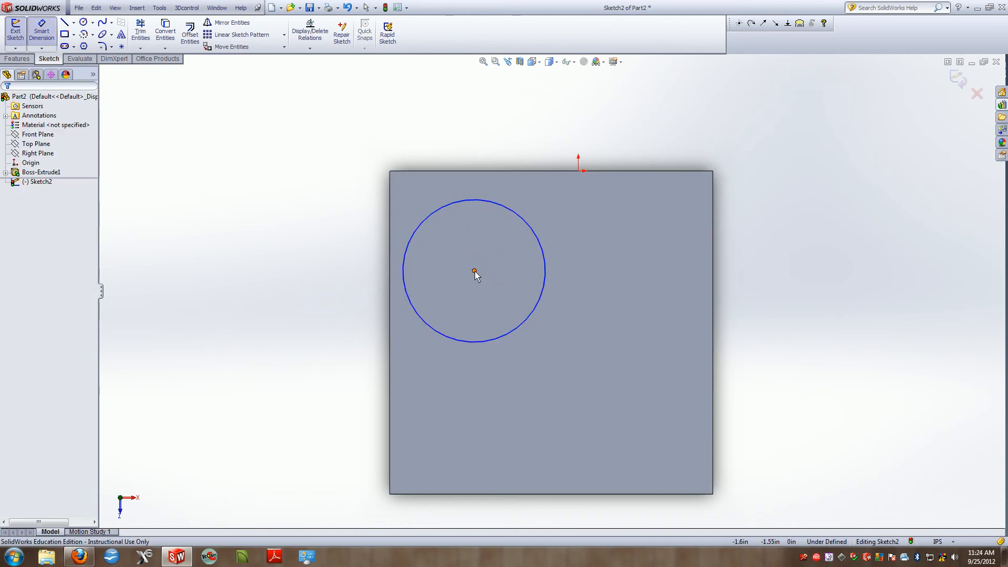
pyautogui.click(474, 271)
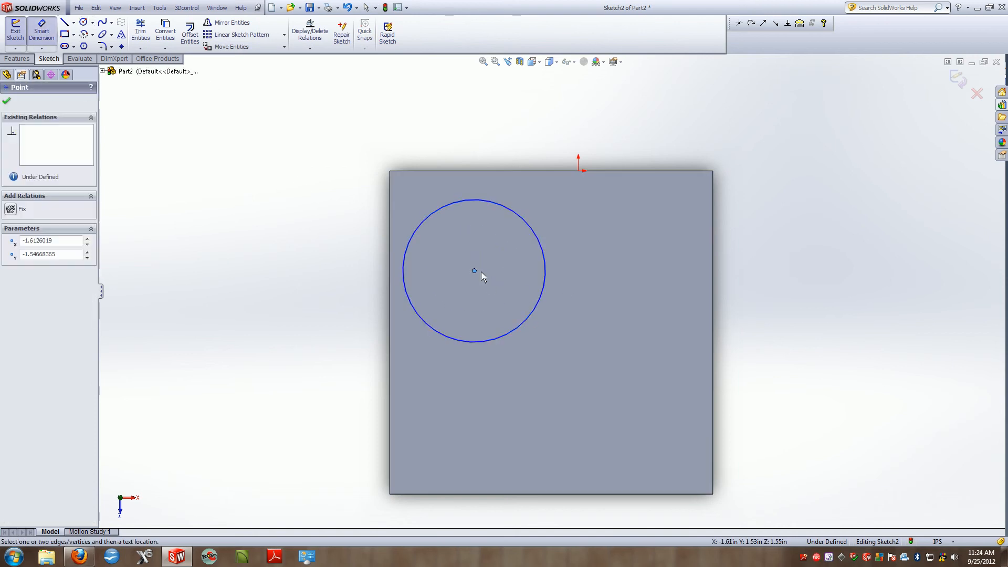
pyautogui.click(712, 274)
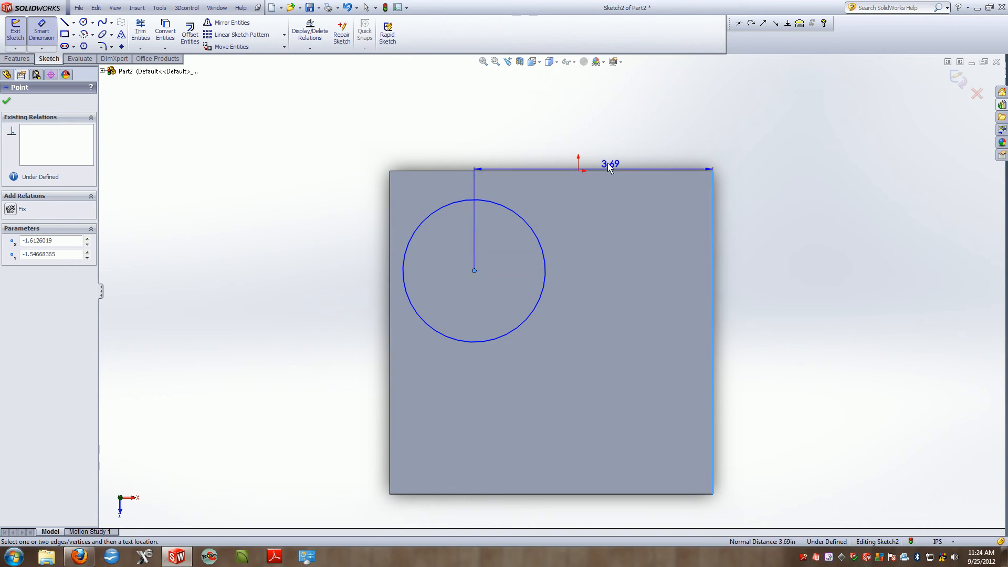
pyautogui.click(605, 144)
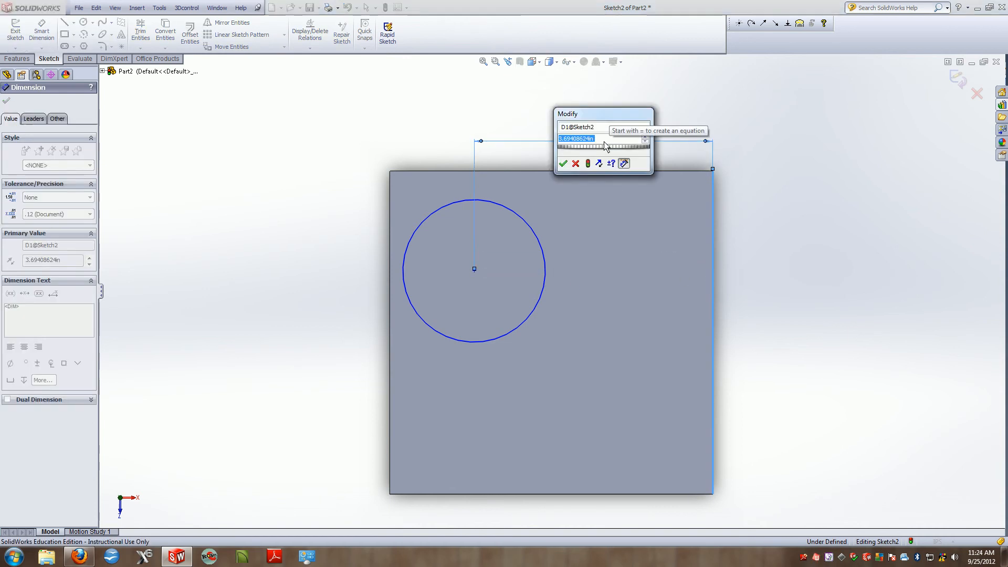
pyautogui.write('2.5')
pyautogui.press('Return')
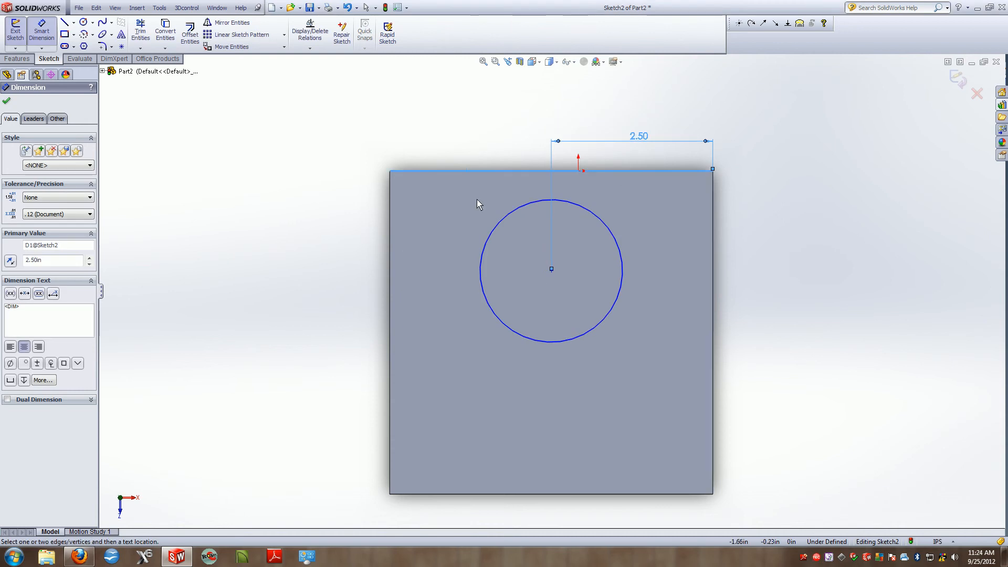
pyautogui.click(552, 270)
pyautogui.click(432, 249)
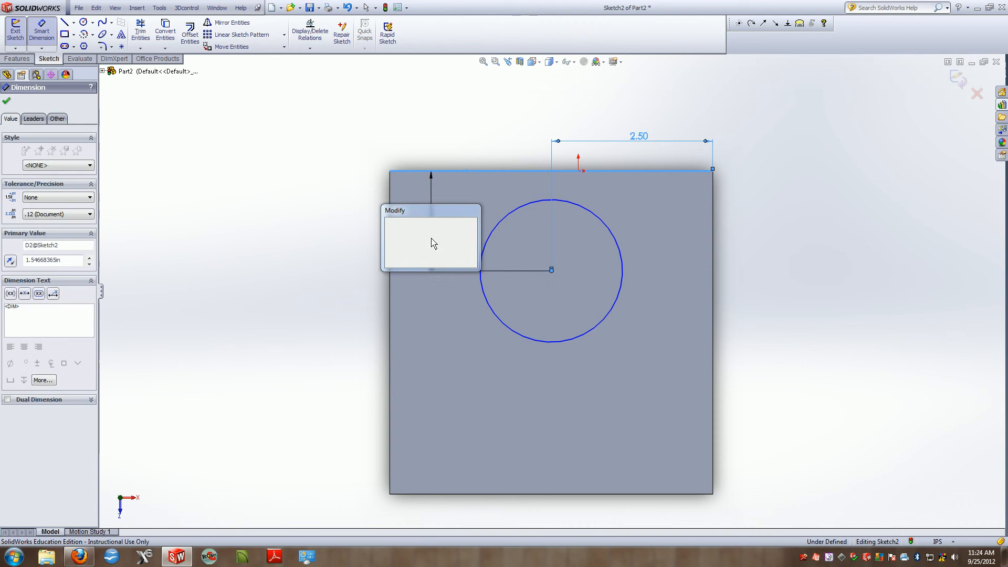
pyautogui.press('Return')
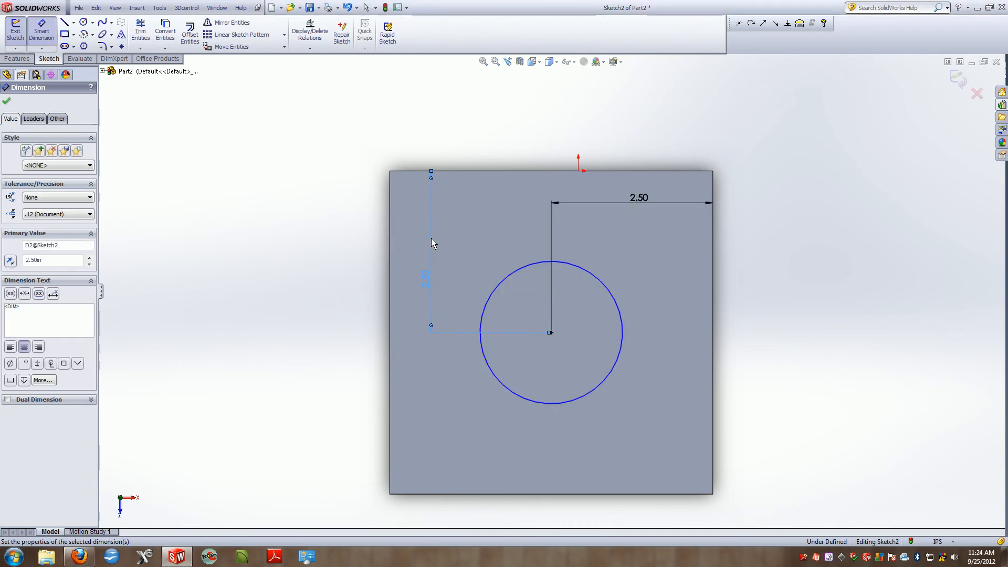
# Extrude the circle on the cube's top face as a Blind boss with a depth of 2.5 in
pyautogui.click(16, 60)
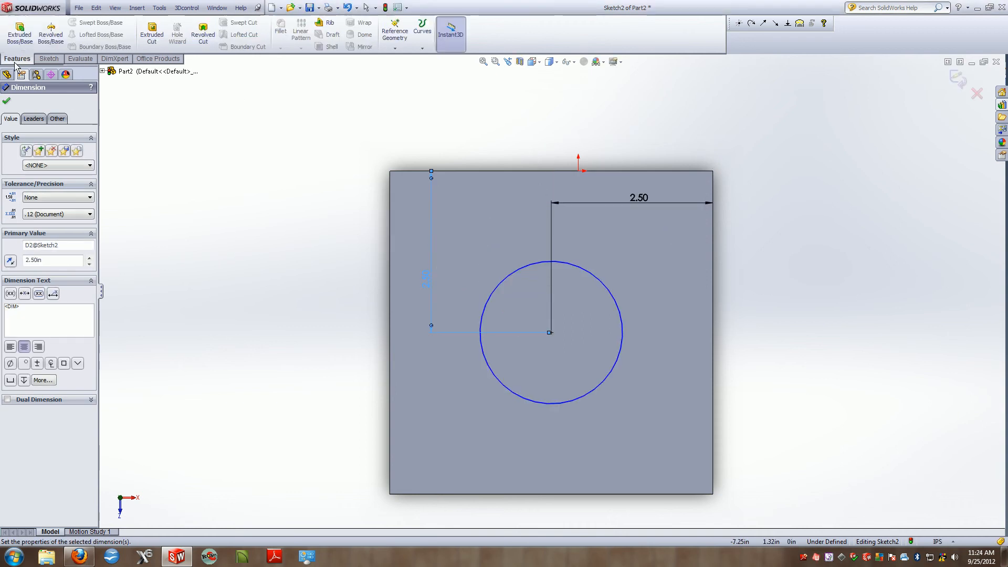
pyautogui.click(19, 37)
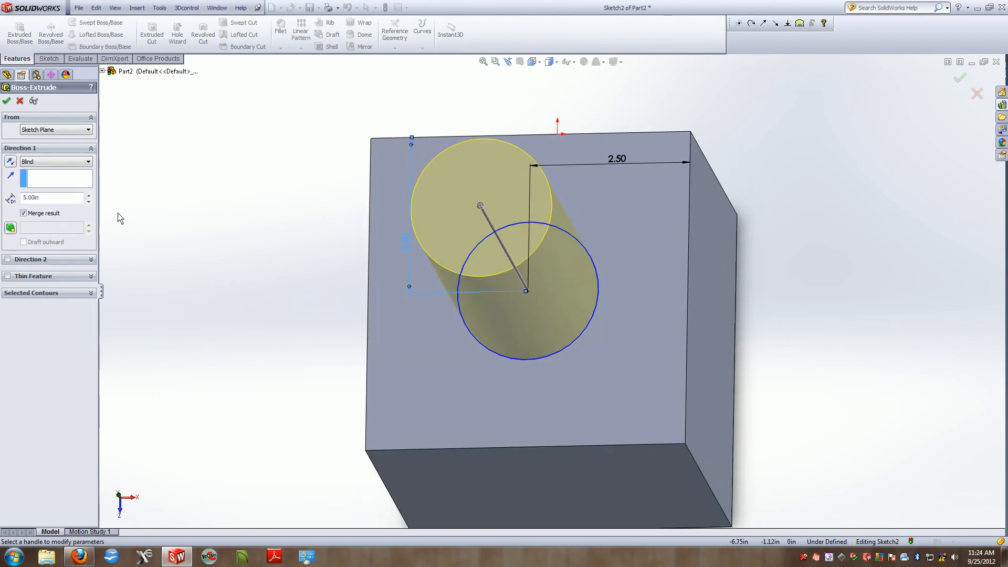
pyautogui.write('2.5')
pyautogui.click(11, 102)
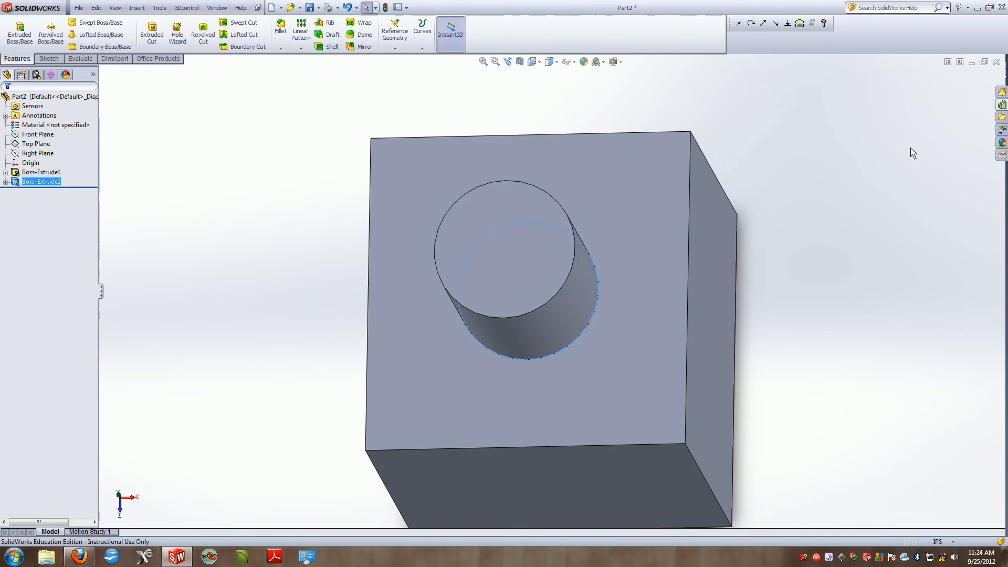
# Sketch a small circle of about 0.17 in radius off-centre on the cylinder's top face, starting from a Normal To view
pyautogui.moveTo(757, 314); pyautogui.dragTo(704, 270, button='middle')
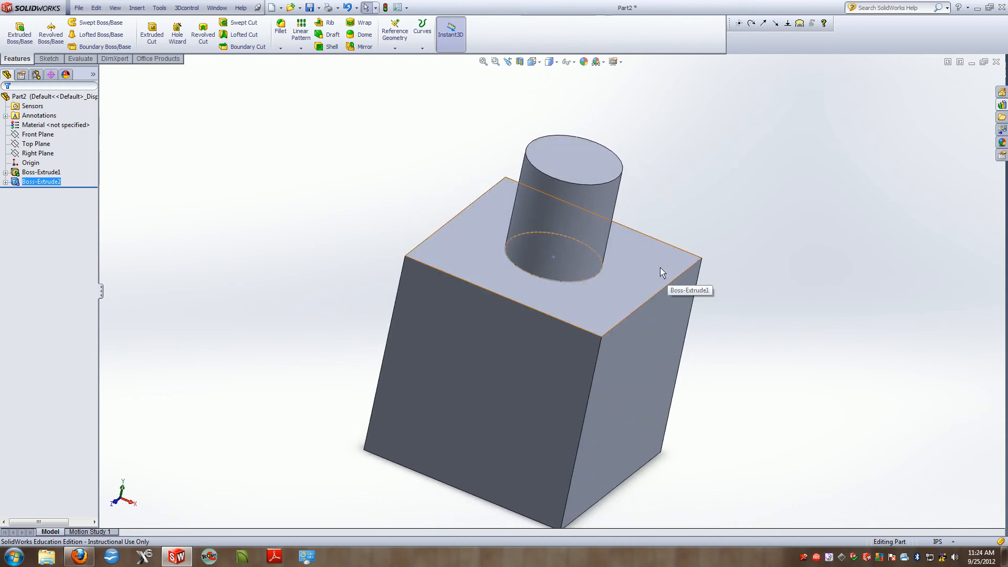
pyautogui.click(594, 178)
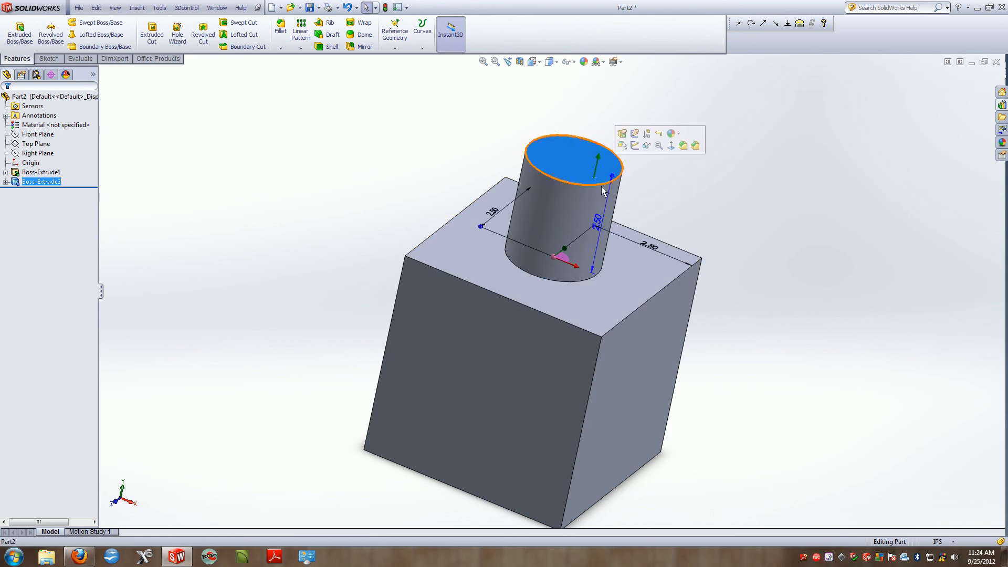
pyautogui.press('space')
pyautogui.doubleClick(631, 261)
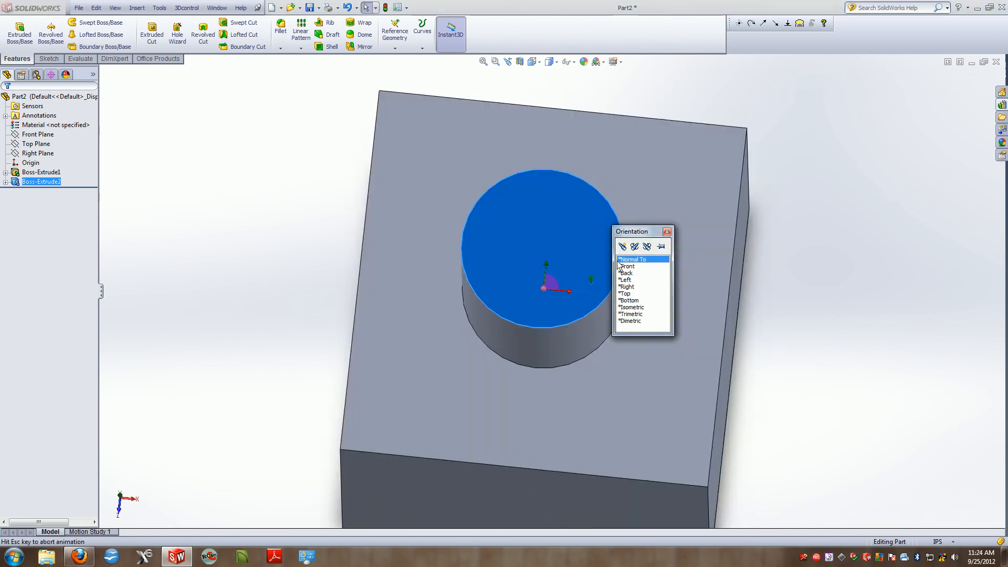
pyautogui.click(868, 276)
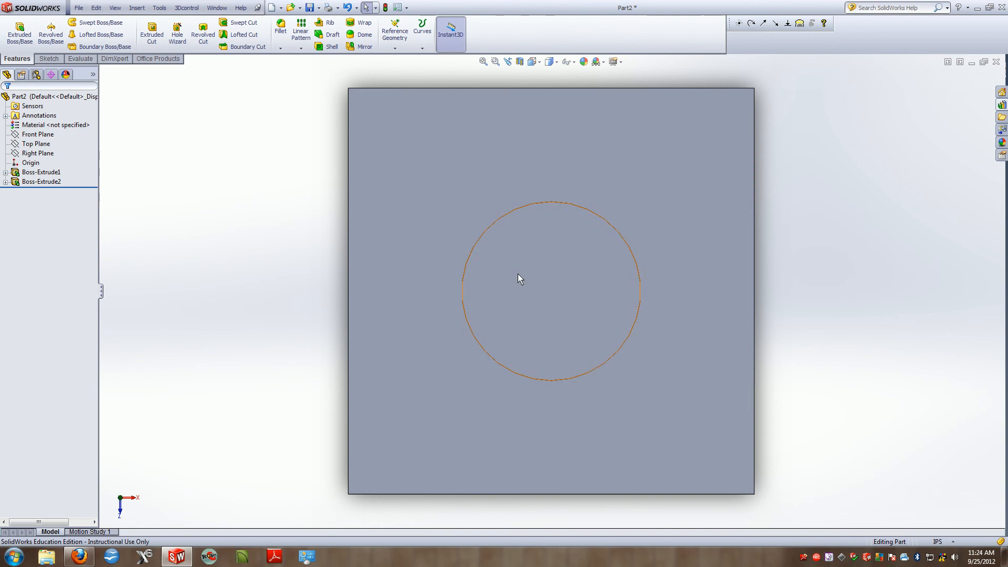
pyautogui.click(48, 58)
pyautogui.click(64, 35)
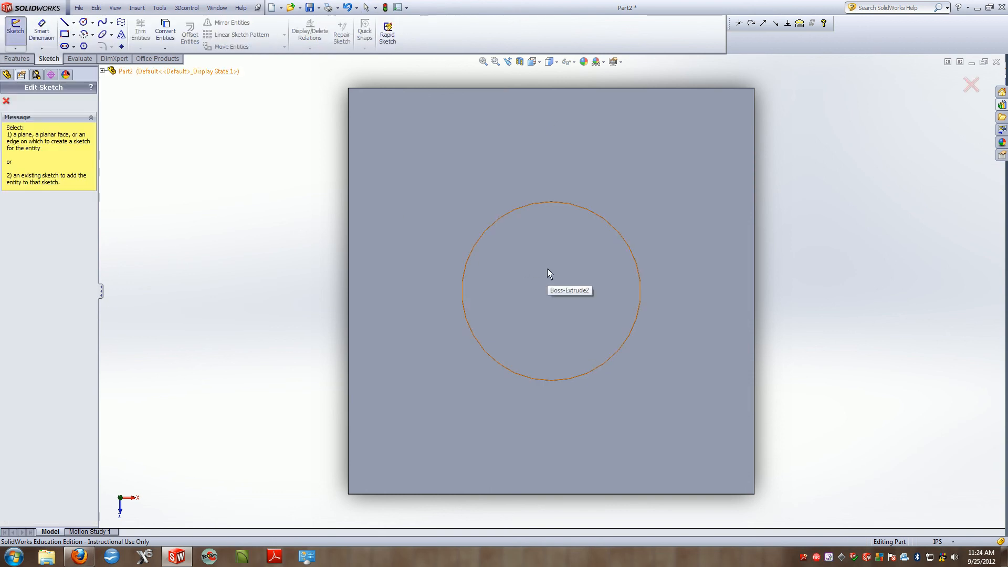
pyautogui.click(557, 247)
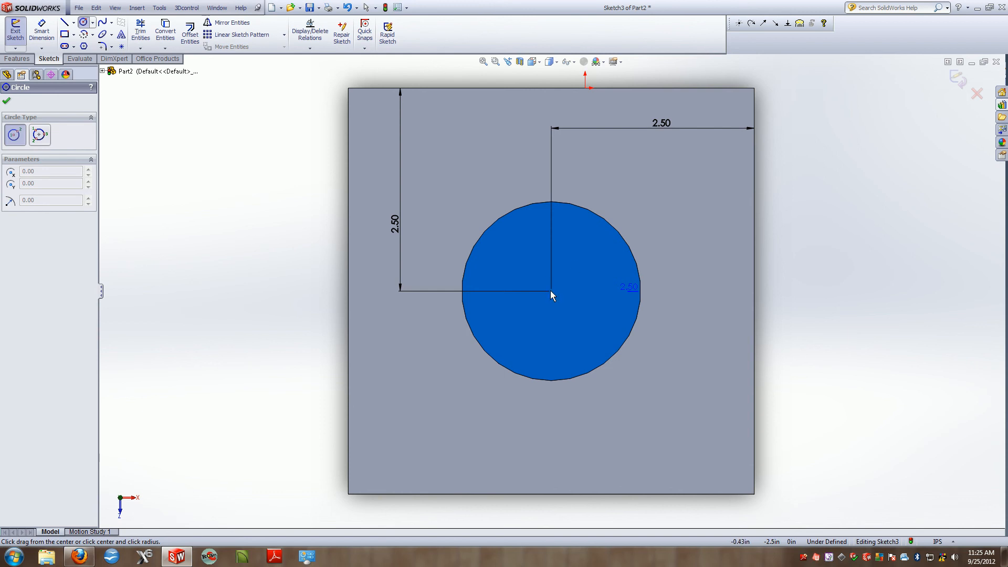
pyautogui.moveTo(551, 291)
pyautogui.mouseDown(button='middle')
pyautogui.moveTo(537, 266)
pyautogui.moveTo(497, 253)
pyautogui.mouseUp(button='middle')
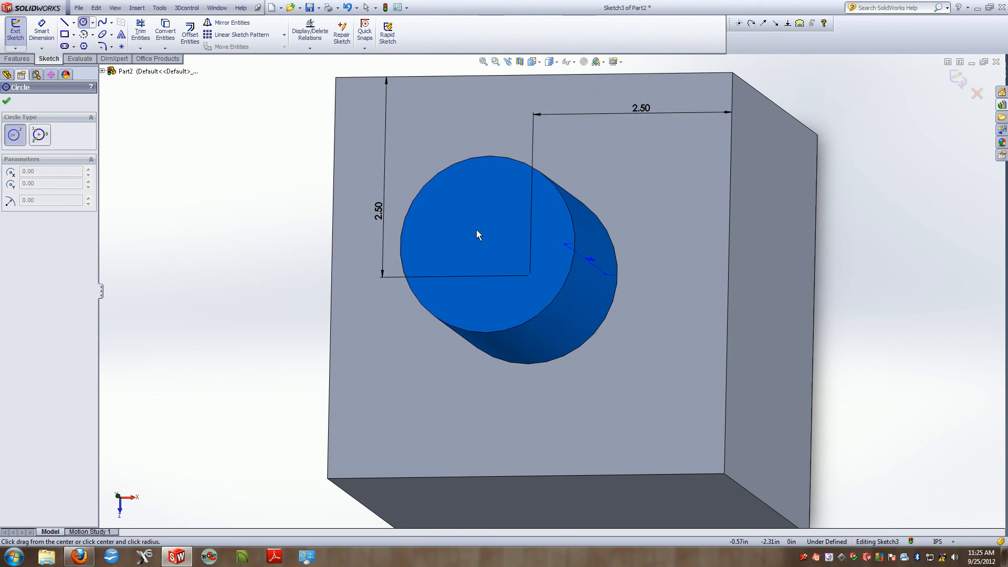
pyautogui.moveTo(477, 229); pyautogui.dragTo(490, 229)
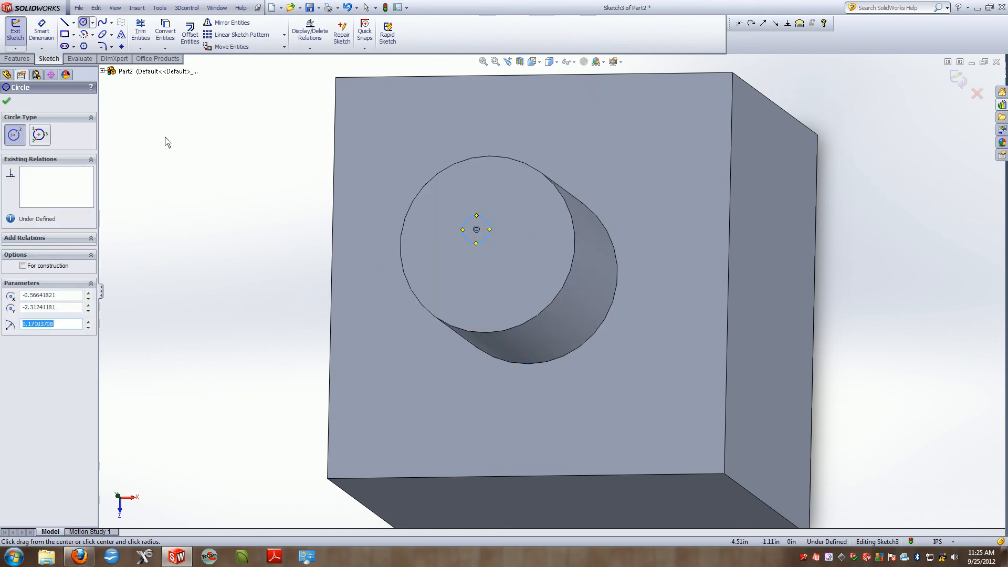
pyautogui.press('Escape')
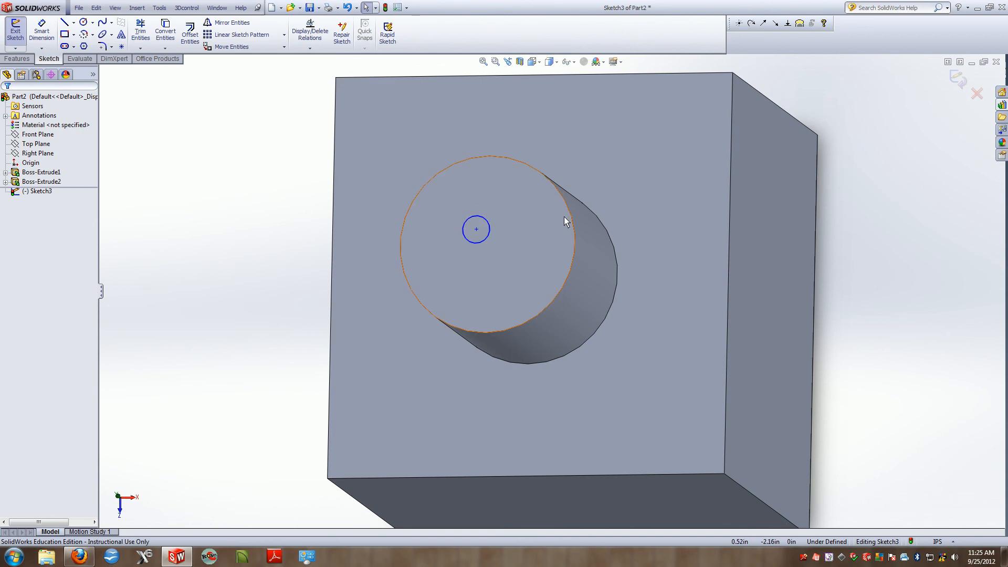
# Make the small circle Concentric with the cylinder's top circular edge and exit the sketch
pyautogui.moveTo(546, 225); pyautogui.dragTo(563, 239, button='middle')
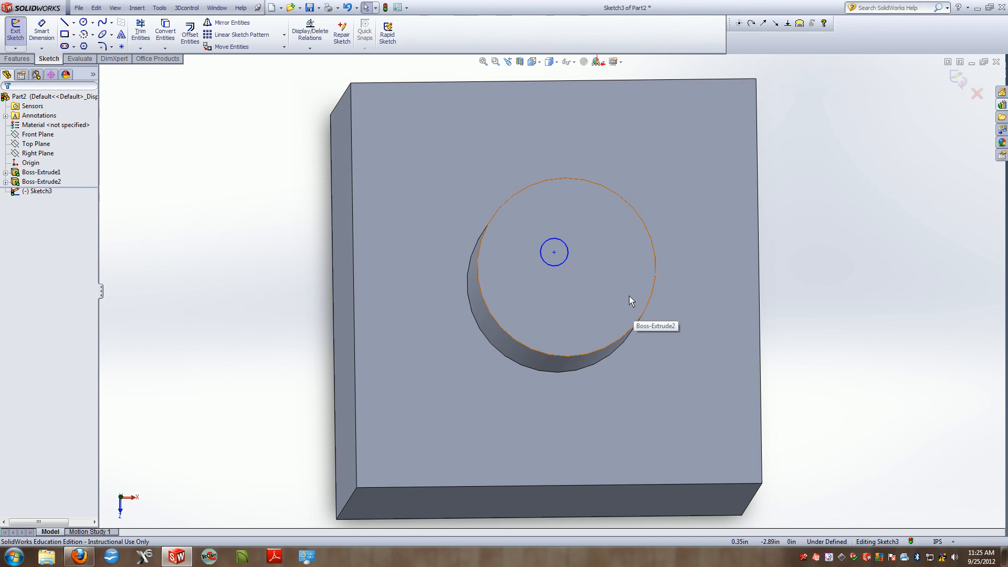
pyautogui.scroll(-1, 645, 290)
pyautogui.moveTo(645, 290); pyautogui.dragTo(620, 286, button='middle')
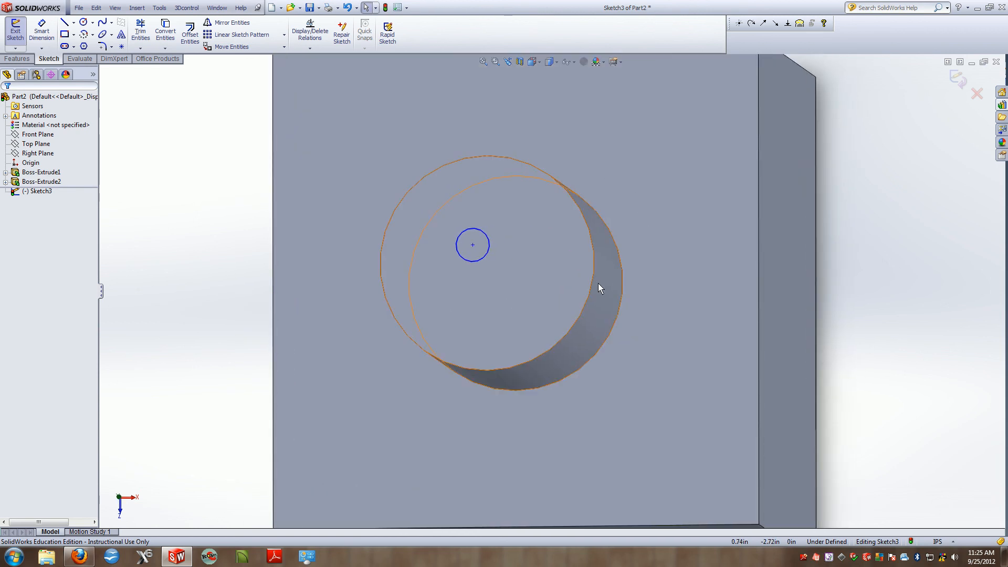
pyautogui.click(473, 246)
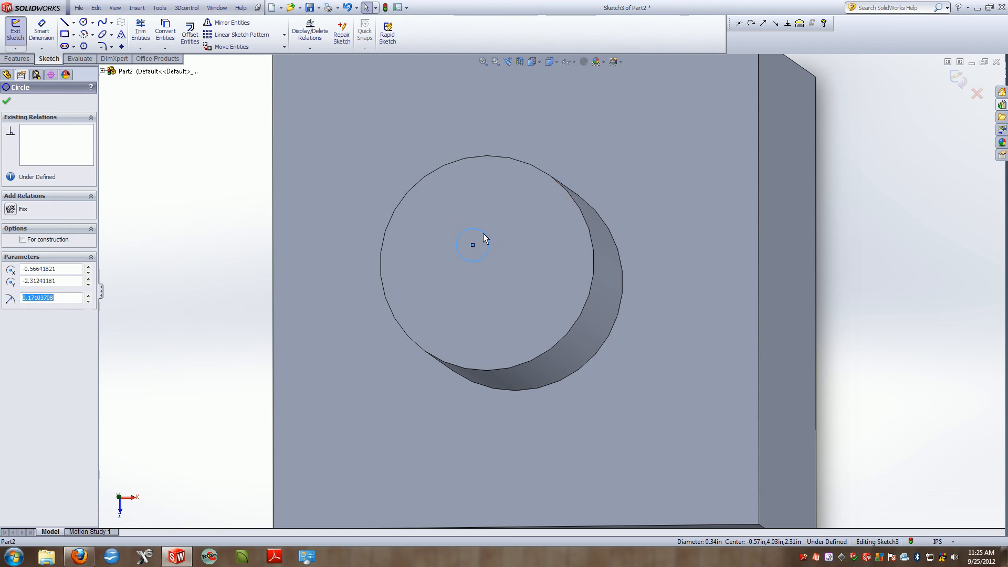
pyautogui.keyDown('ctrl'); pyautogui.click(515, 160); pyautogui.keyUp('ctrl')
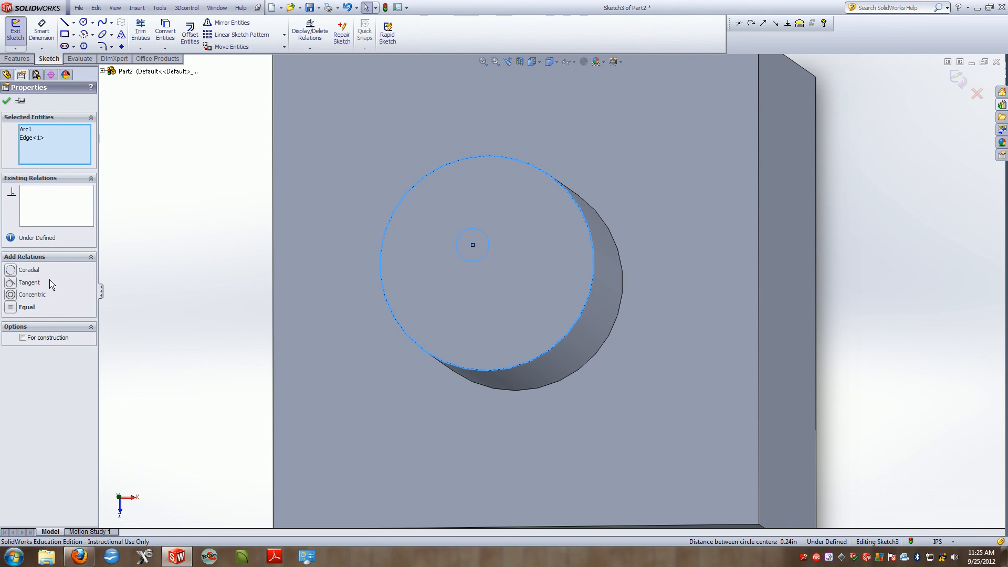
pyautogui.click(11, 295)
pyautogui.click(953, 79)
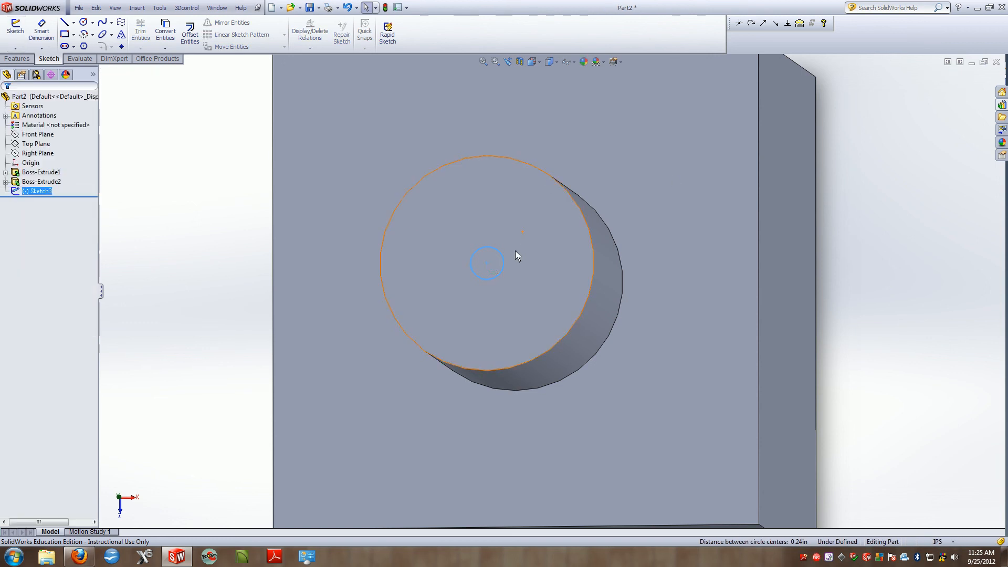
# Extrude the small concentric circle as a Blind boss with a depth of 1 in
pyautogui.moveTo(515, 251)
pyautogui.mouseDown(button='middle')
pyautogui.moveTo(528, 235)
pyautogui.moveTo(520, 226)
pyautogui.mouseUp(button='middle')
pyautogui.click(17, 59)
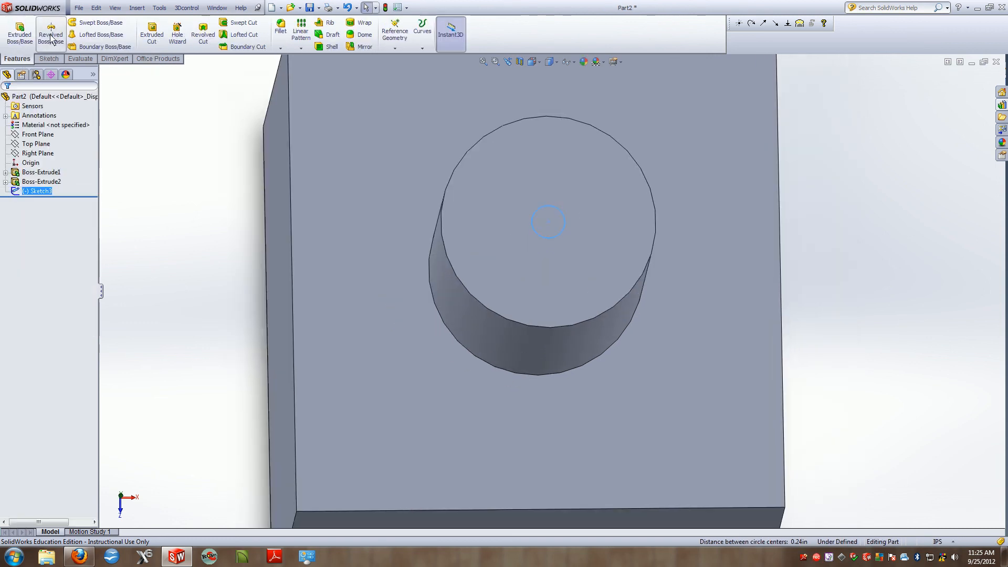
pyautogui.click(21, 32)
pyautogui.moveTo(588, 225); pyautogui.dragTo(938, 108, button='middle')
pyautogui.moveTo(67, 201); pyautogui.dragTo(4, 198)
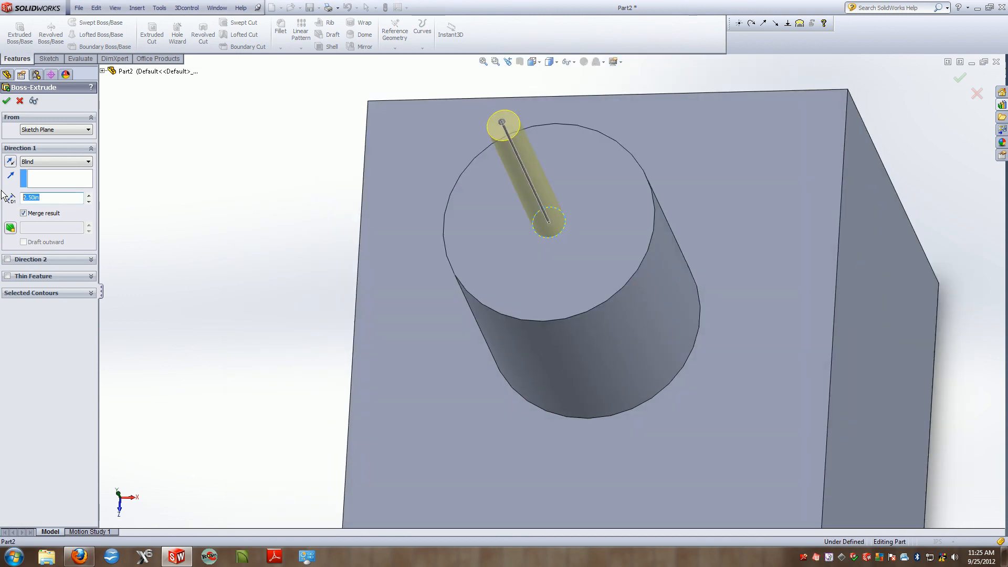
pyautogui.write('1')
pyautogui.click(5, 101)
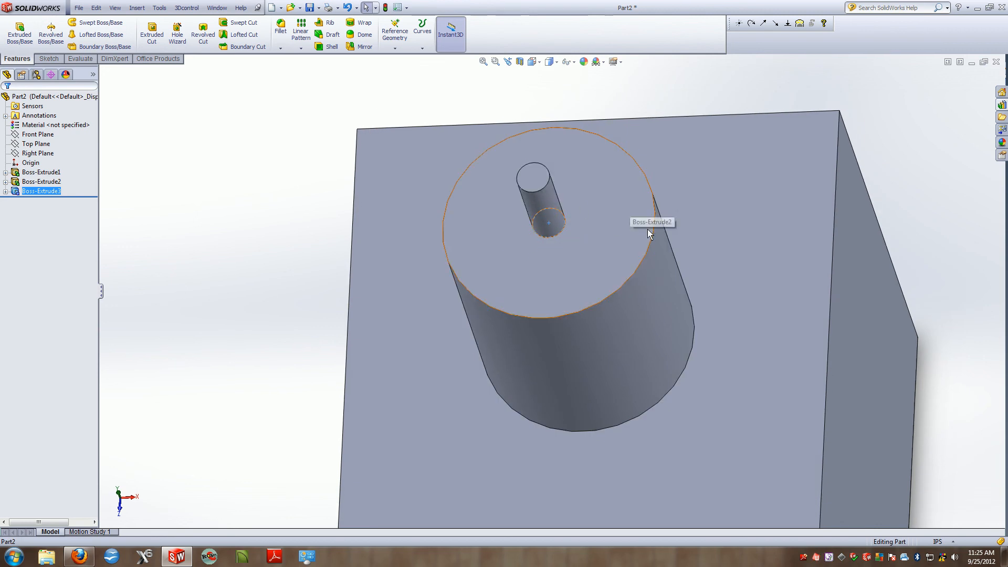
# Edit the large cylinder's sketch and set the circle centre's distance from the cube face's right edge to 1 in
pyautogui.click(6, 182)
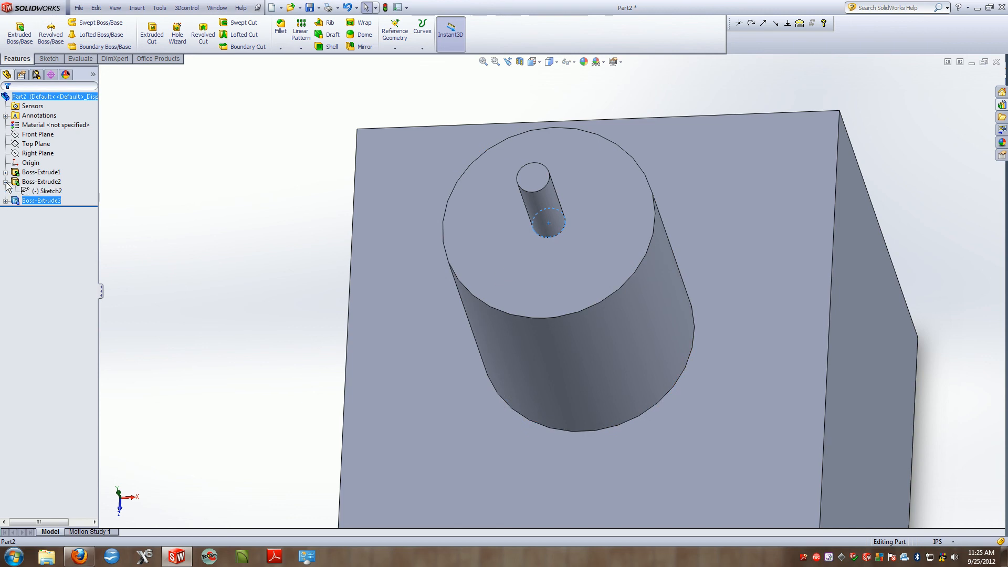
pyautogui.rightClick(45, 194)
pyautogui.click(55, 163)
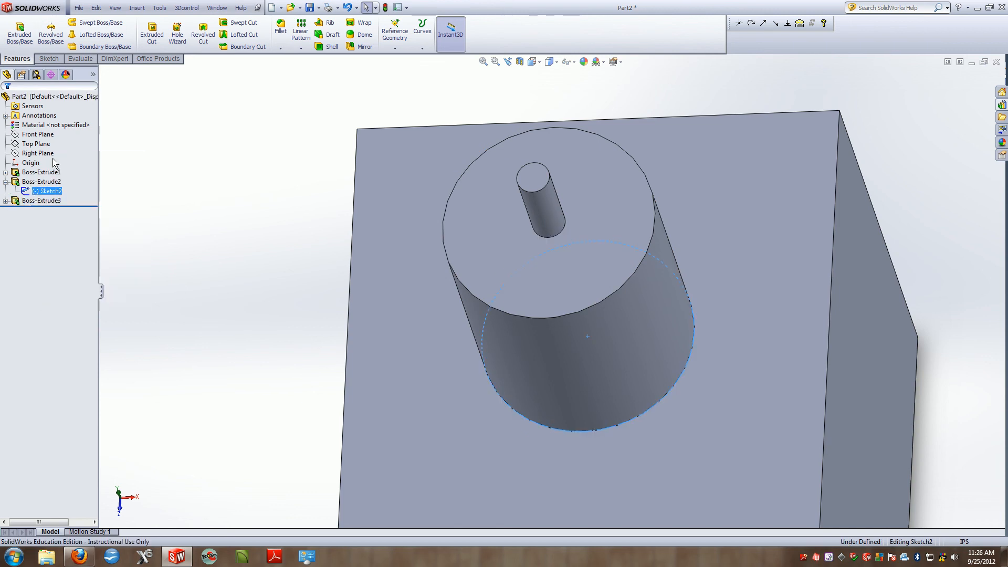
pyautogui.click(722, 153)
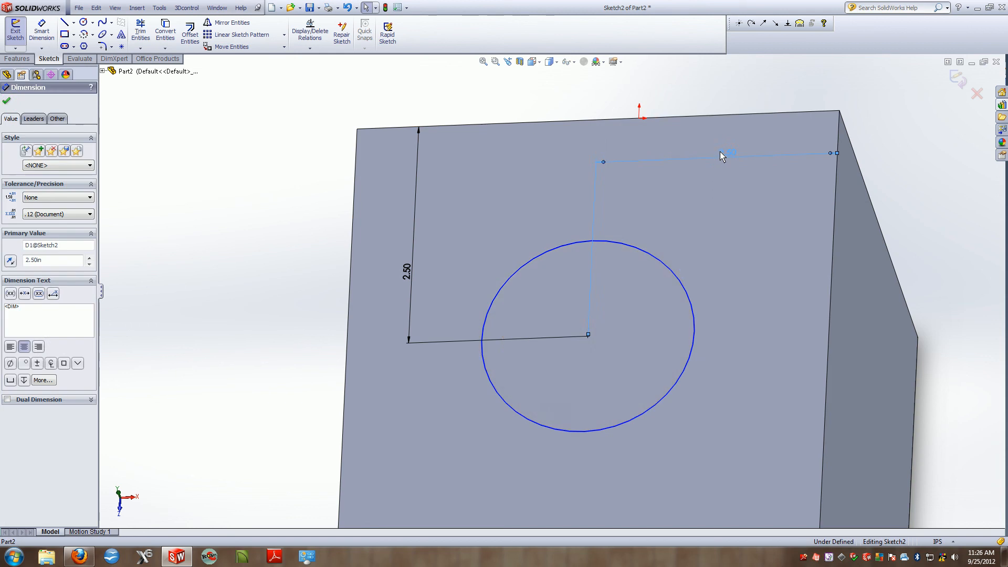
pyautogui.doubleClick(724, 154)
pyautogui.write('1')
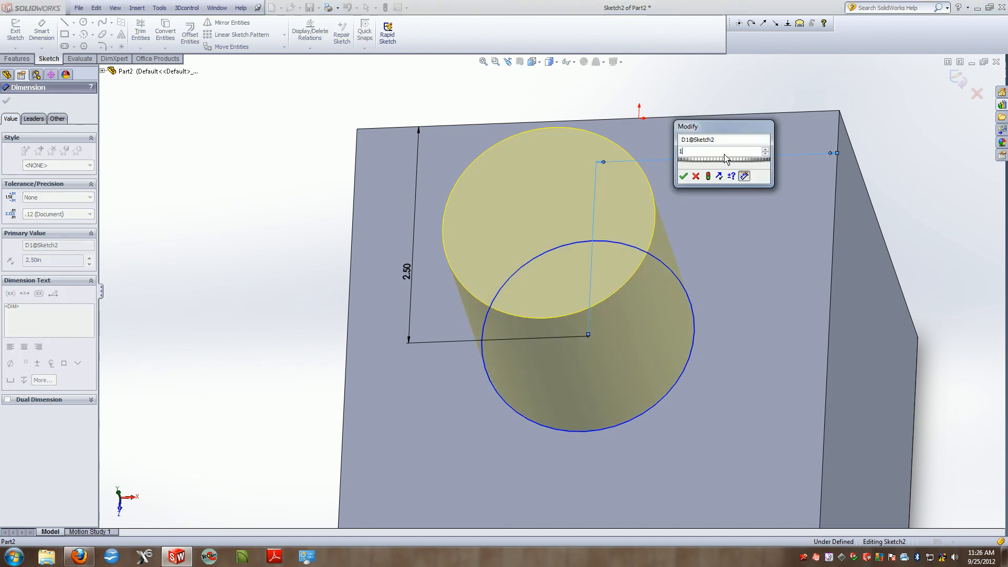
pyautogui.press('Return')
# Change the circle centre's distance from the face's right edge to 1.5 in and exit the sketch
pyautogui.doubleClick(793, 151)
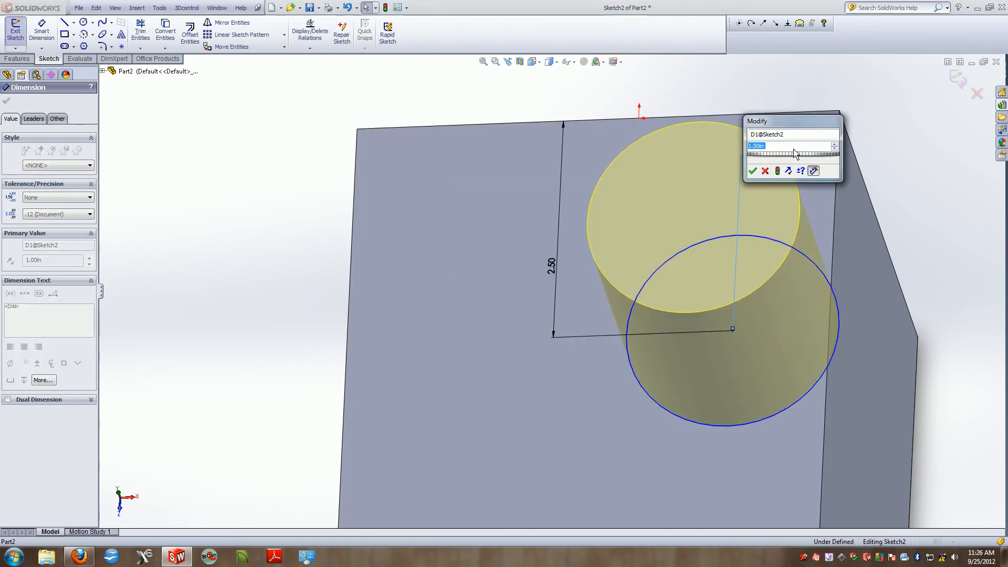
pyautogui.write('1.5')
pyautogui.press('Return')
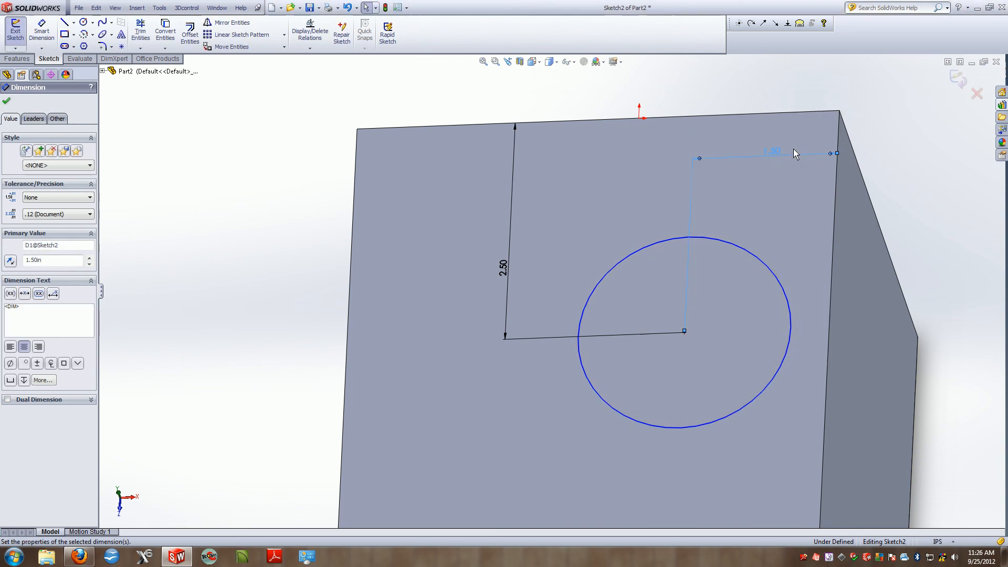
pyautogui.click(957, 79)
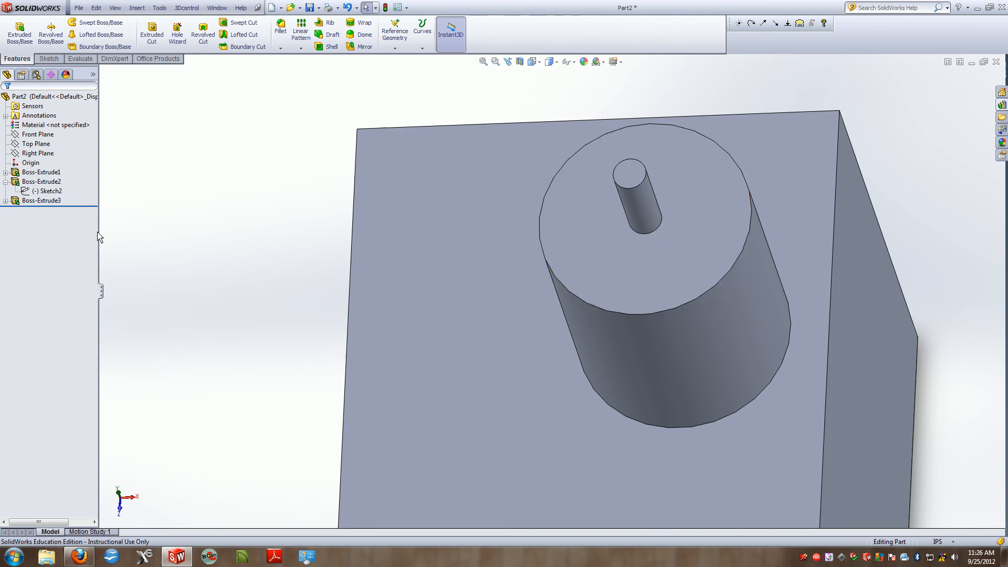
pyautogui.click(5, 201)
pyautogui.click(6, 201)
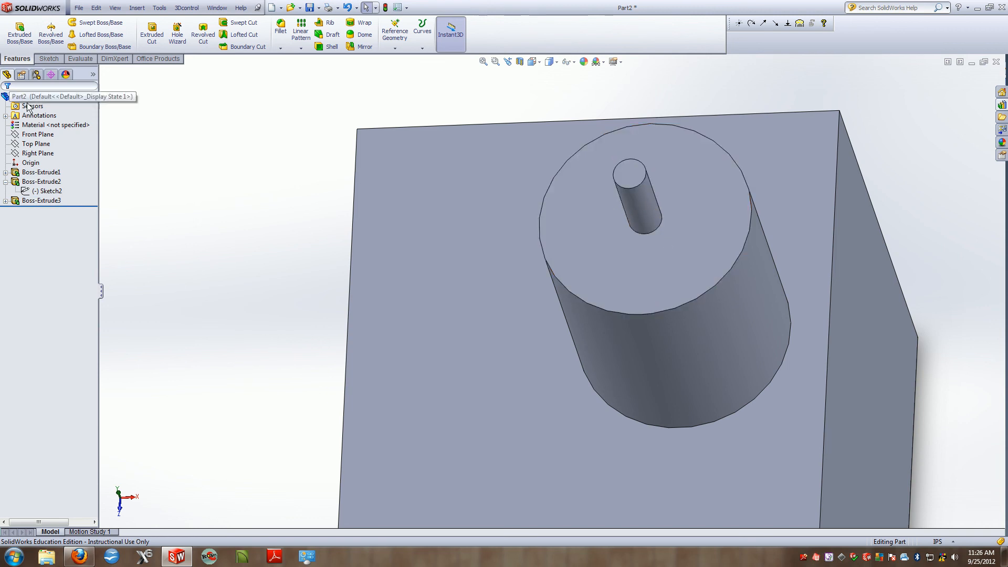
pyautogui.click(54, 56)
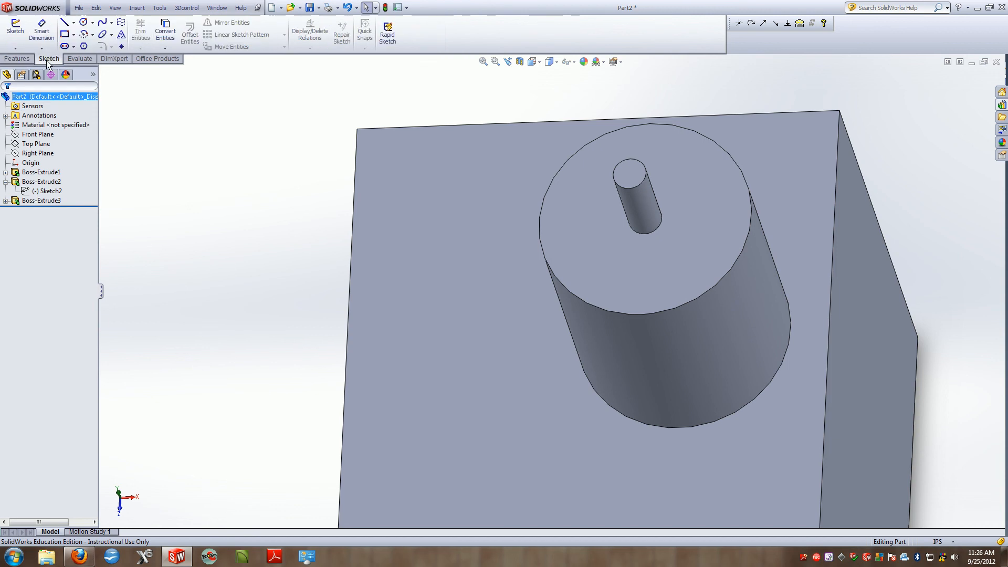
pyautogui.click(10, 62)
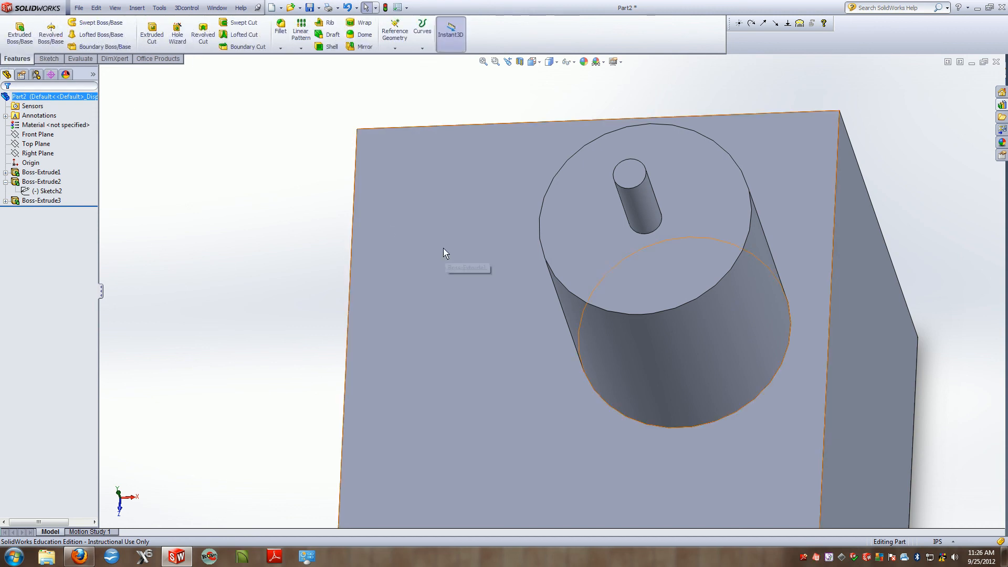
pyautogui.scroll(3, 442, 249)
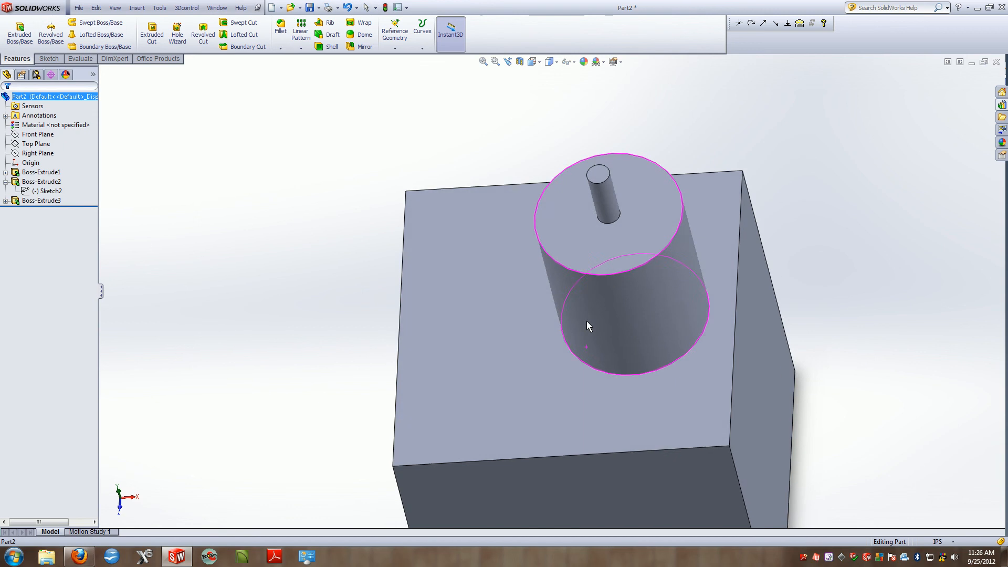
pyautogui.scroll(5, 587, 315)
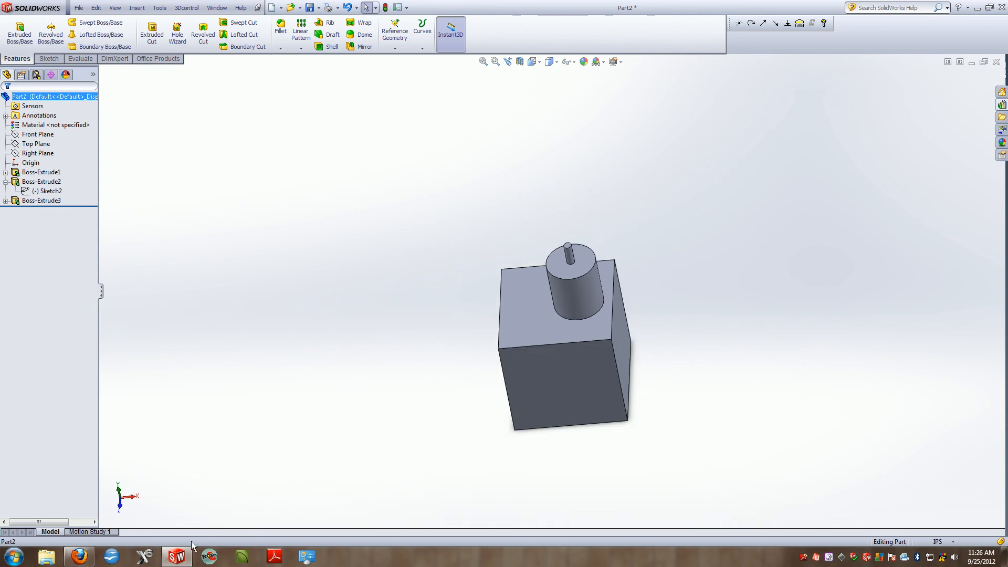
pyautogui.click(817, 558)
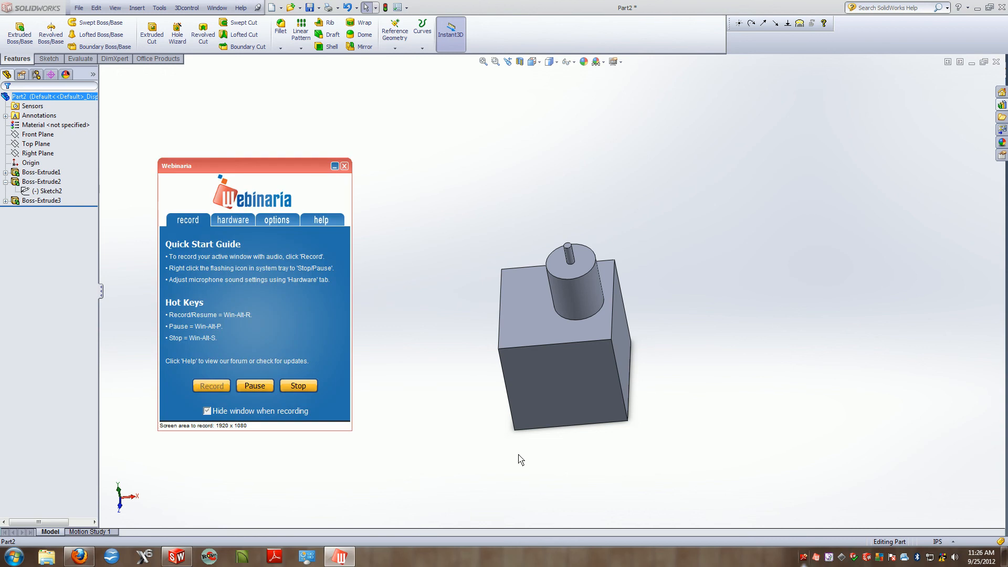